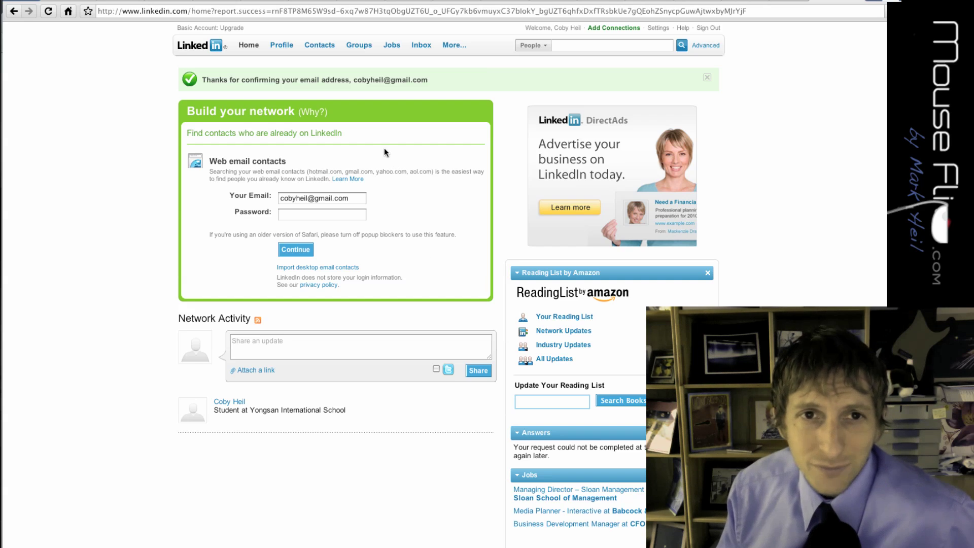
Step: Open the LinkedIn profile for editing
click(282, 49)
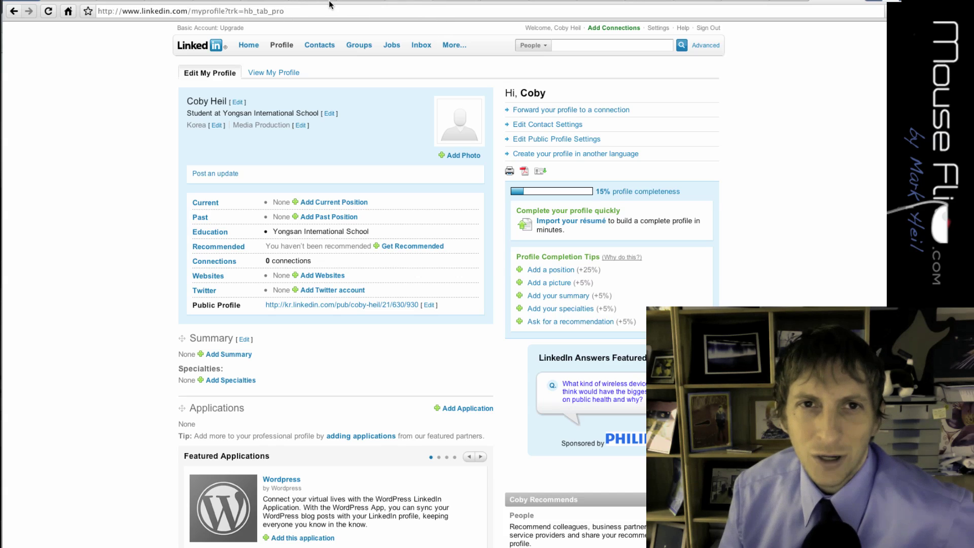
Step: Switch to the Mashable article "13 Essential Tips for Landing a Job on LinkedIn" and read through its numbered tips
click(258, 1)
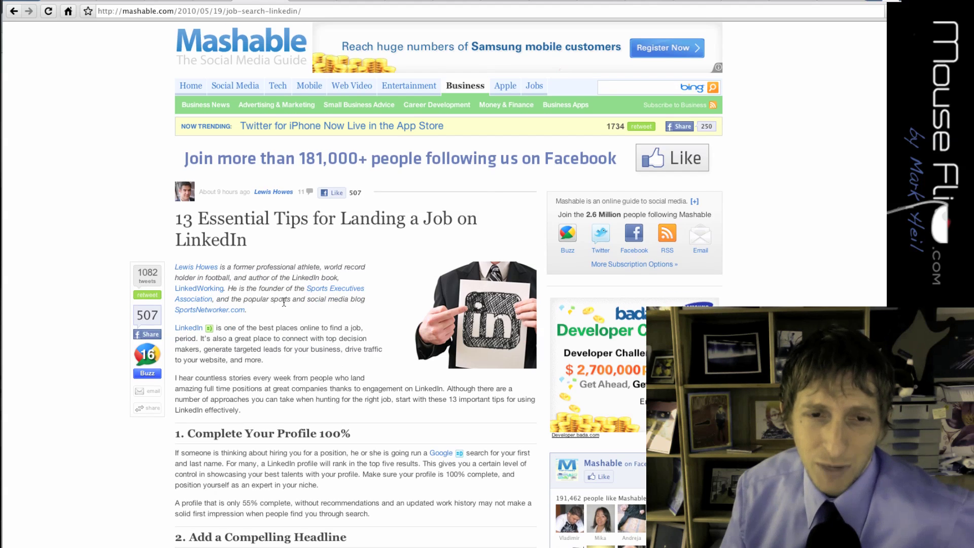
scroll(276, 311, down, 5)
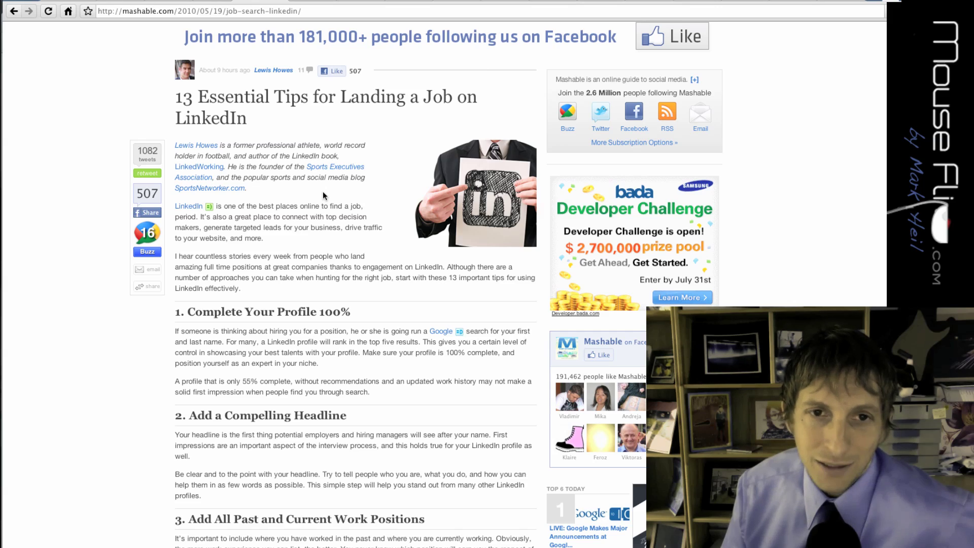
scroll(328, 243, down, 3)
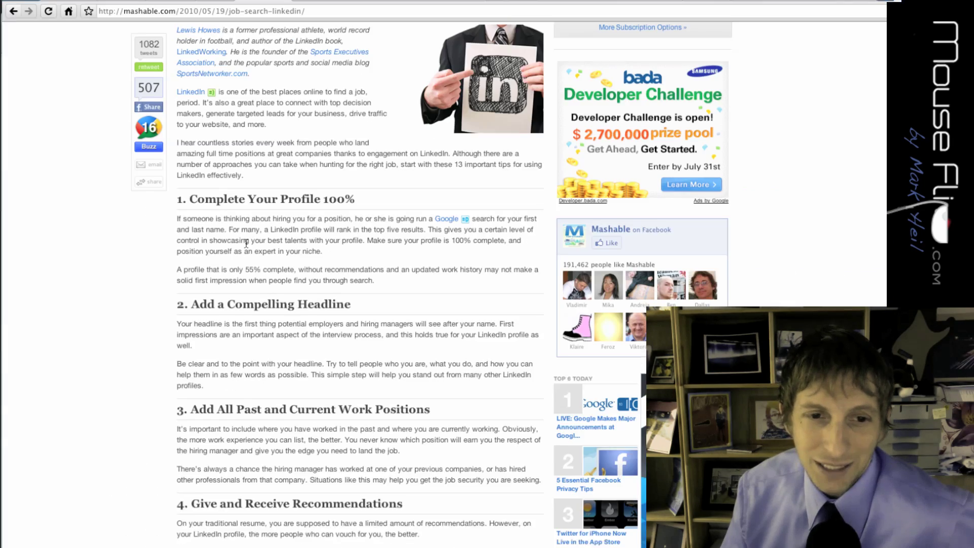
scroll(245, 243, down, 3)
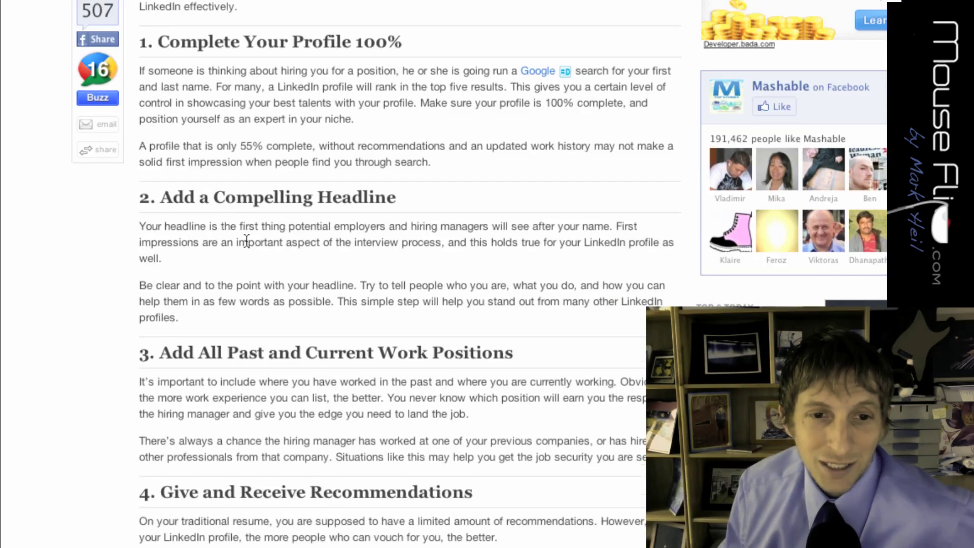
scroll(248, 239, down, 4)
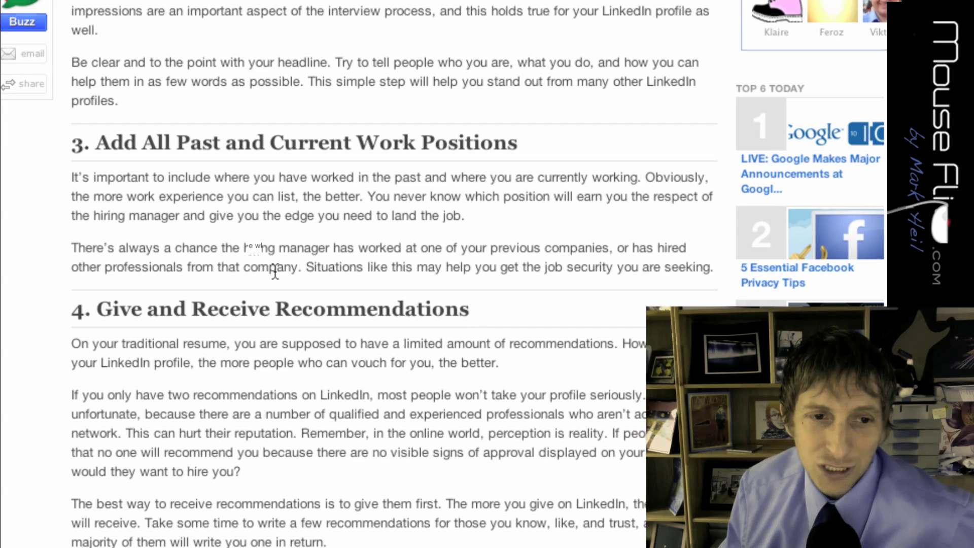
scroll(275, 287, down, 4)
scroll(274, 271, down, 3)
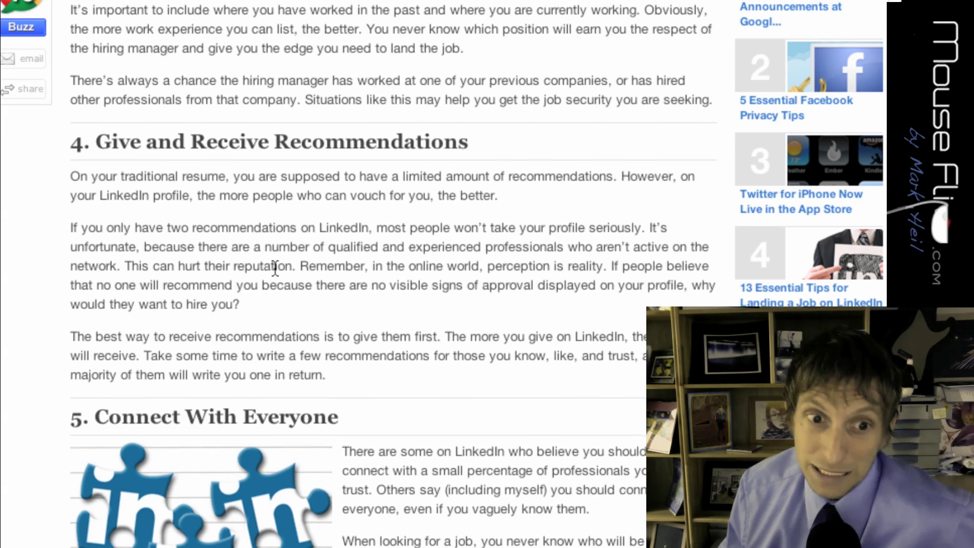
scroll(275, 269, down, 10)
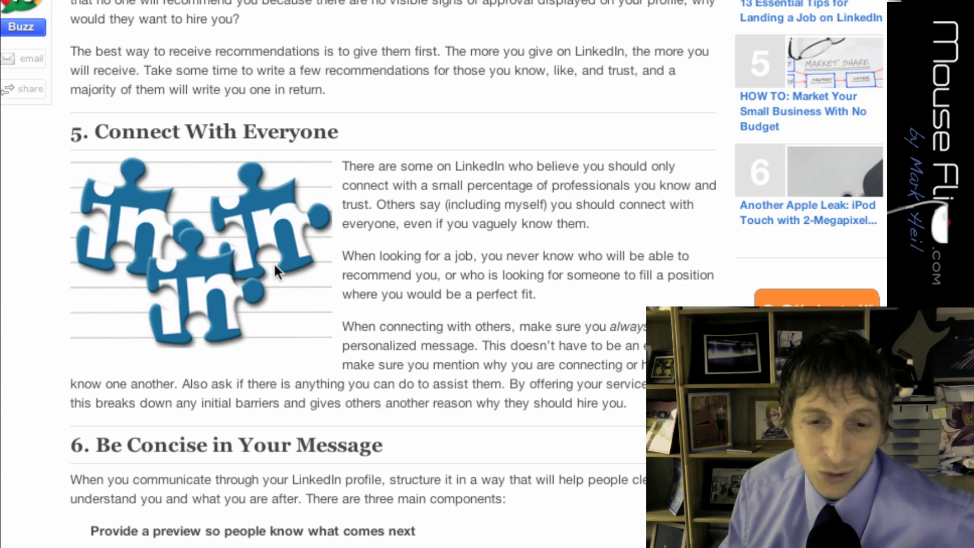
scroll(274, 263, down, 2)
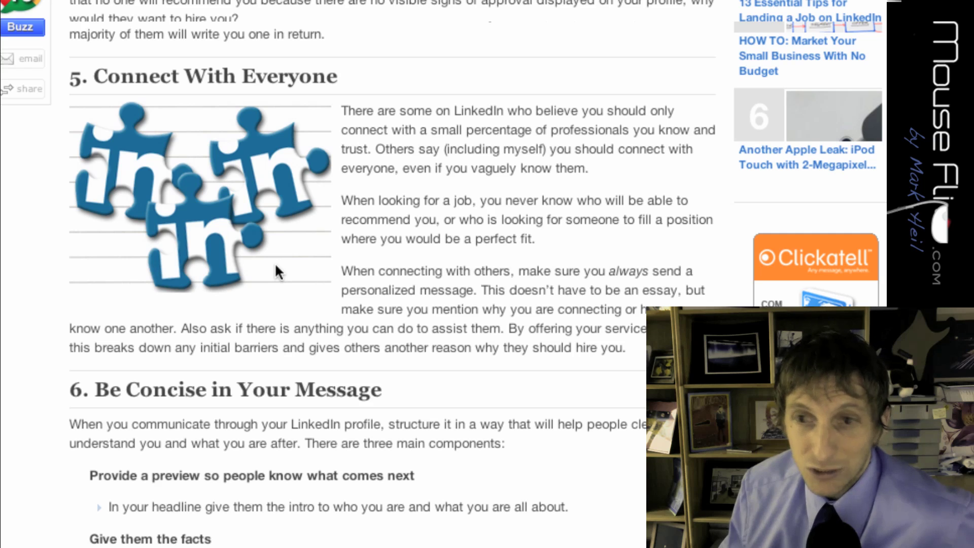
scroll(275, 267, down, 5)
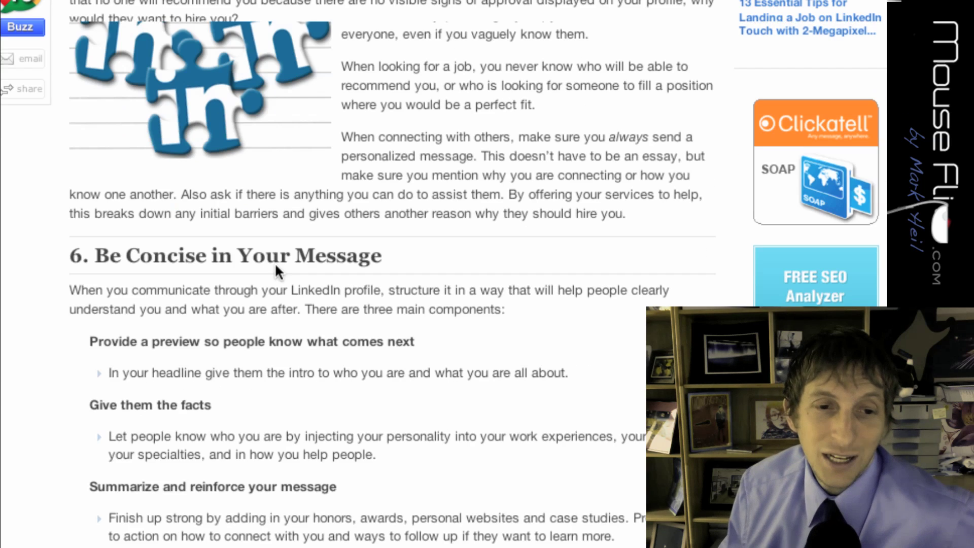
scroll(276, 266, down, 6)
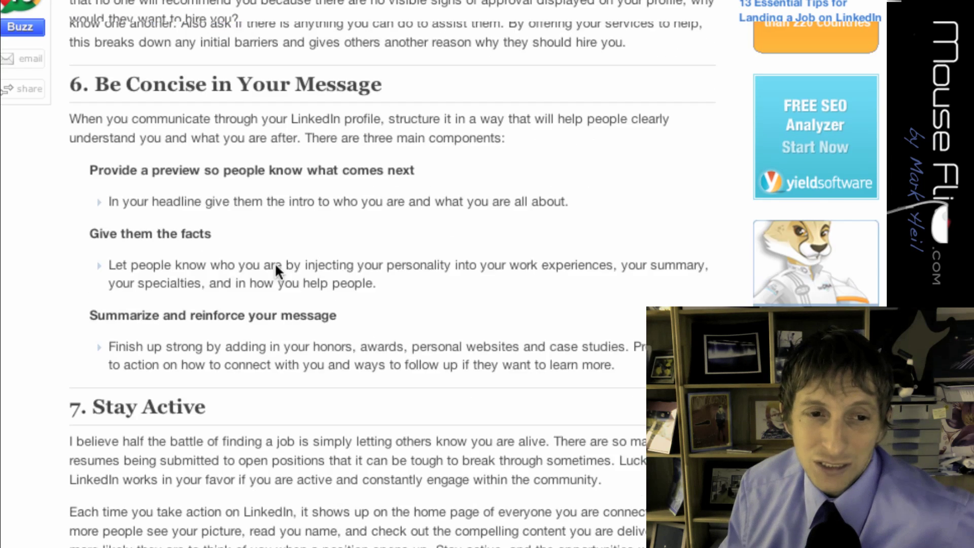
scroll(275, 269, down, 2)
scroll(276, 266, down, 6)
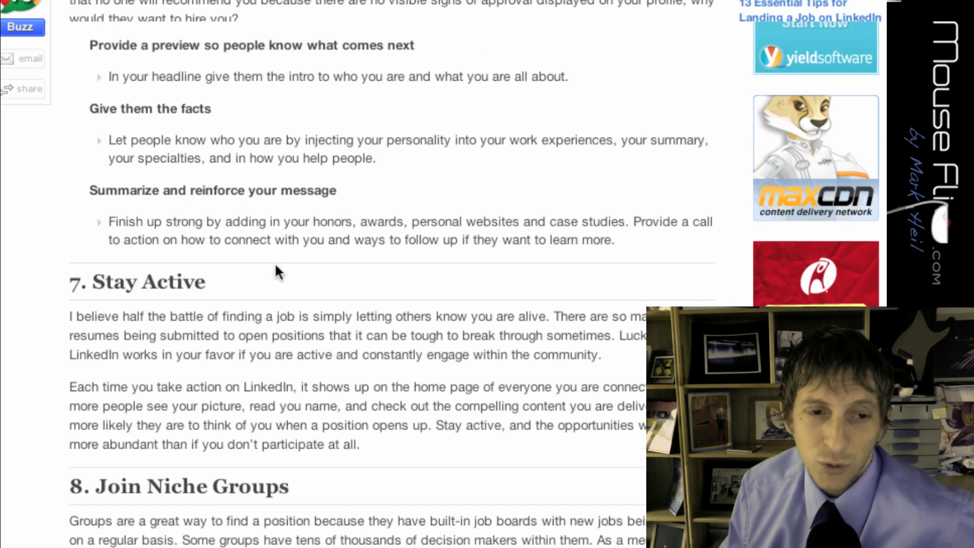
scroll(275, 266, down, 2)
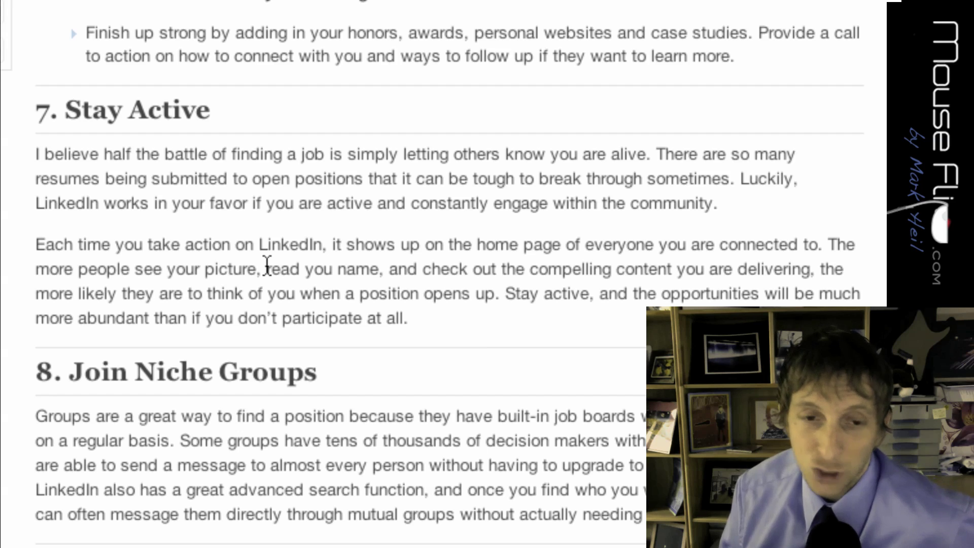
scroll(267, 267, down, 3)
scroll(268, 266, down, 4)
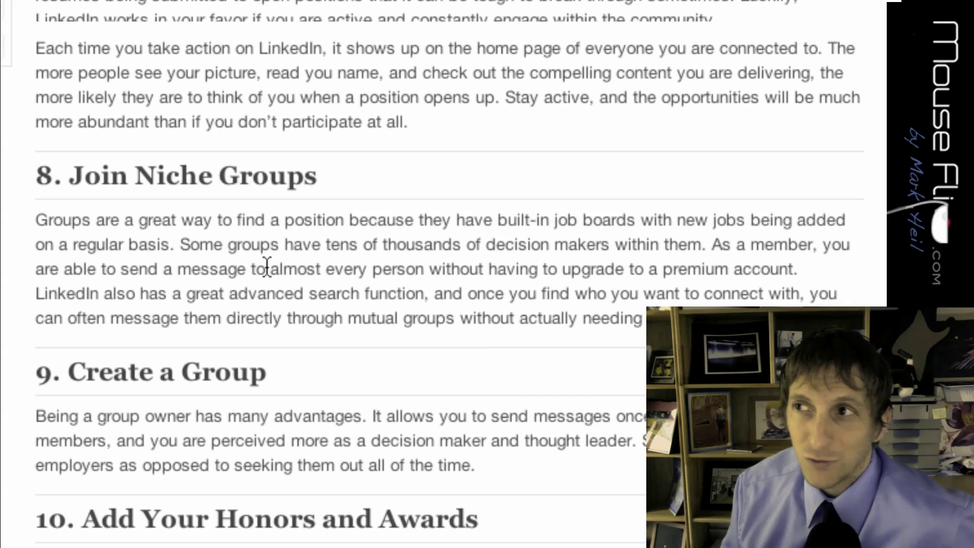
scroll(267, 267, down, 2)
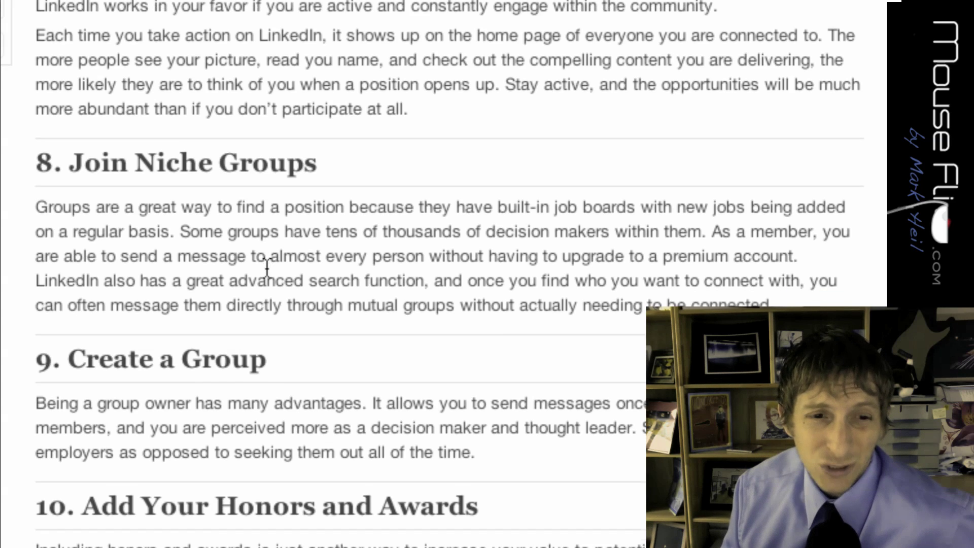
scroll(267, 268, down, 3)
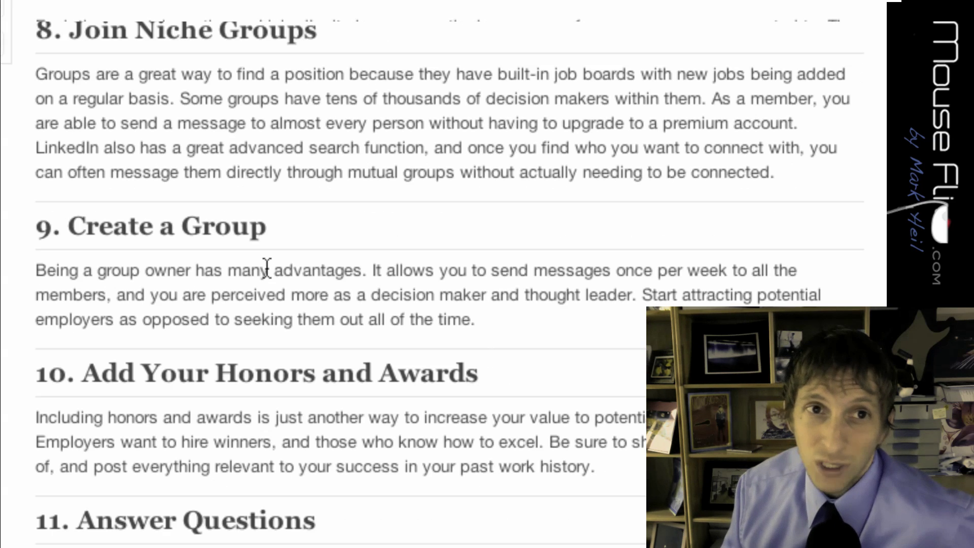
scroll(267, 267, down, 3)
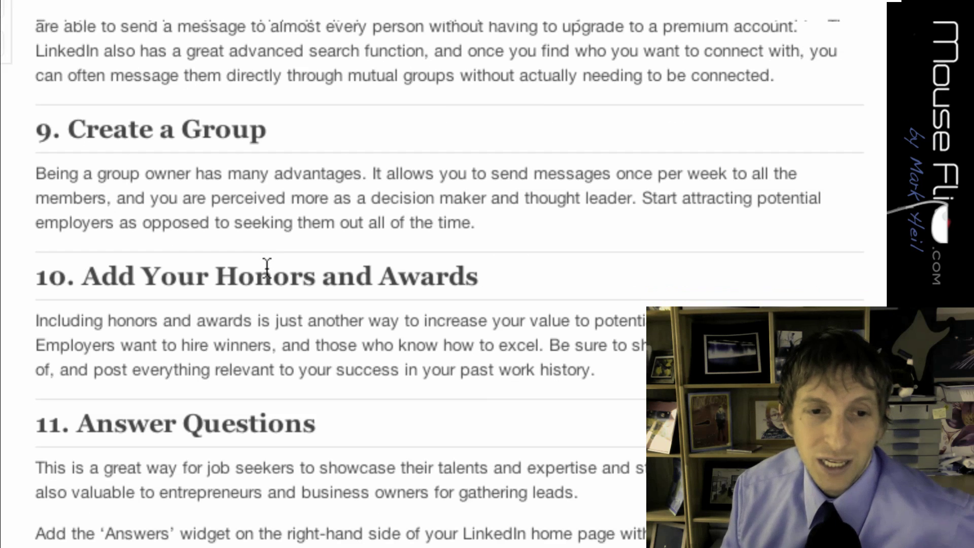
scroll(267, 268, down, 3)
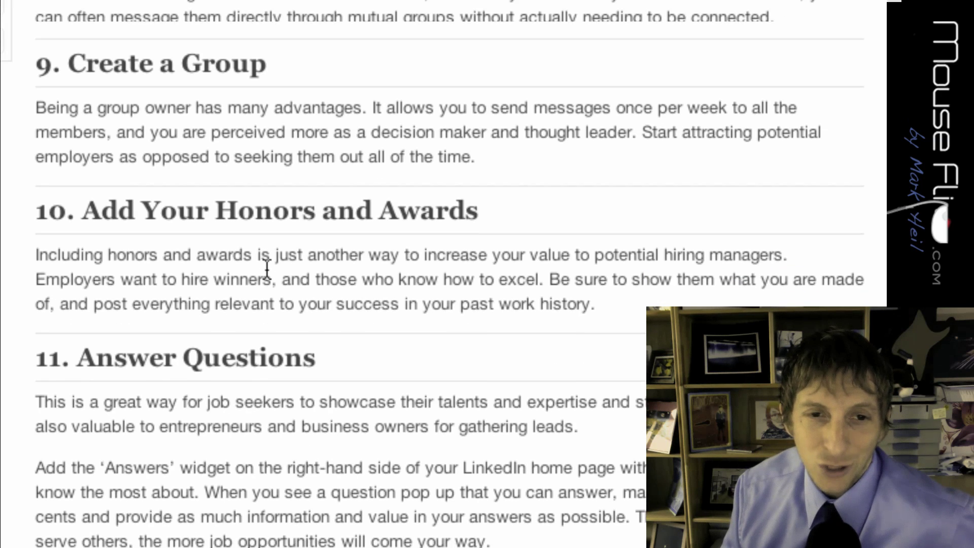
scroll(267, 267, down, 1)
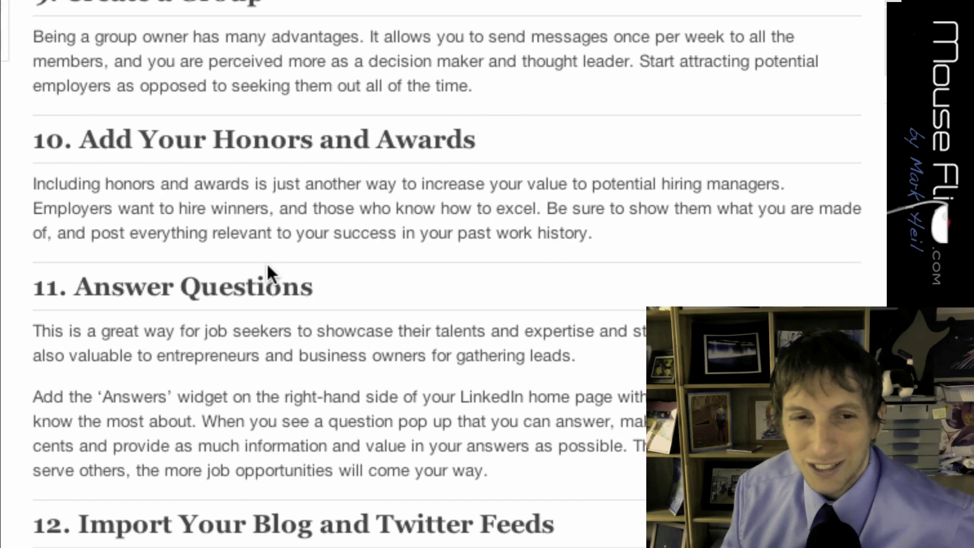
scroll(267, 272, down, 1)
scroll(268, 266, down, 3)
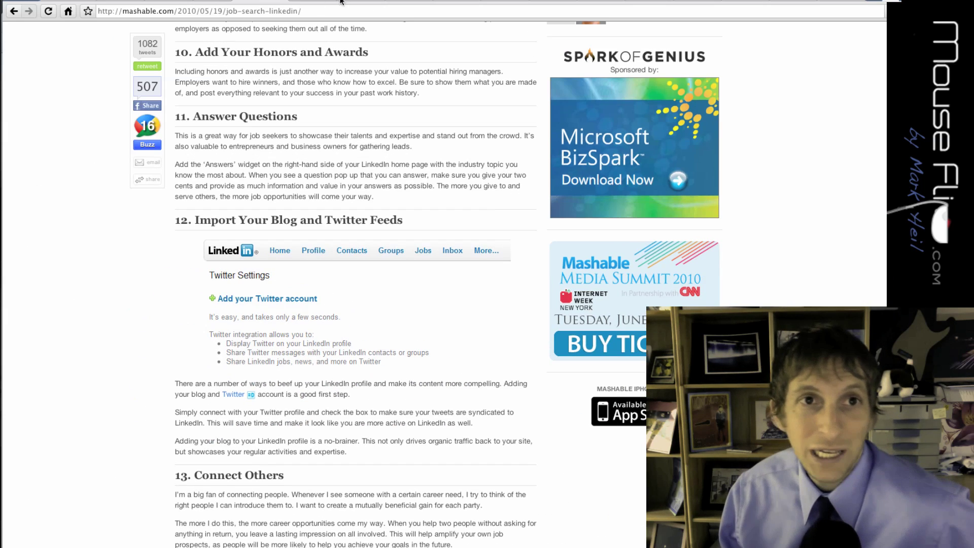
Step: Return to the LinkedIn profile, view the résumé import option and dismiss it without uploading a file
click(317, 2)
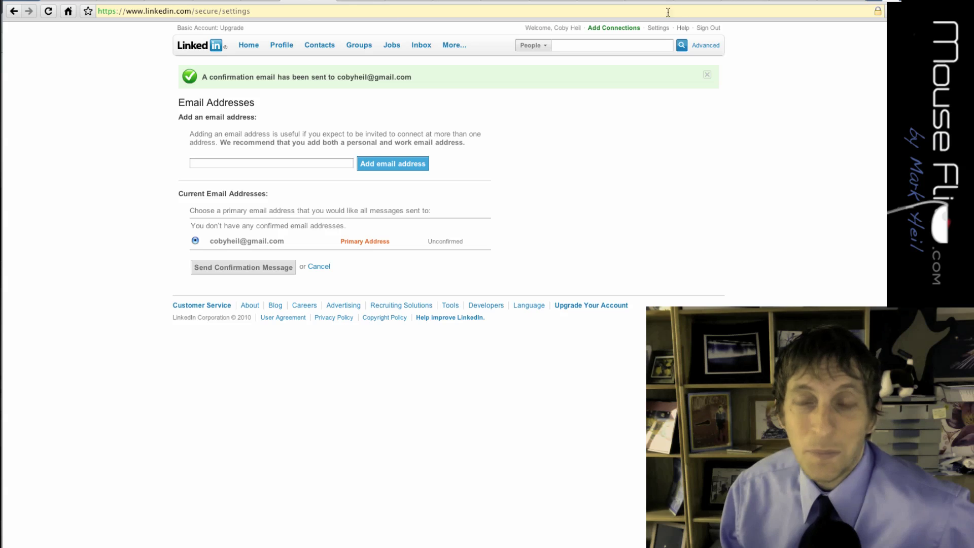
click(829, 2)
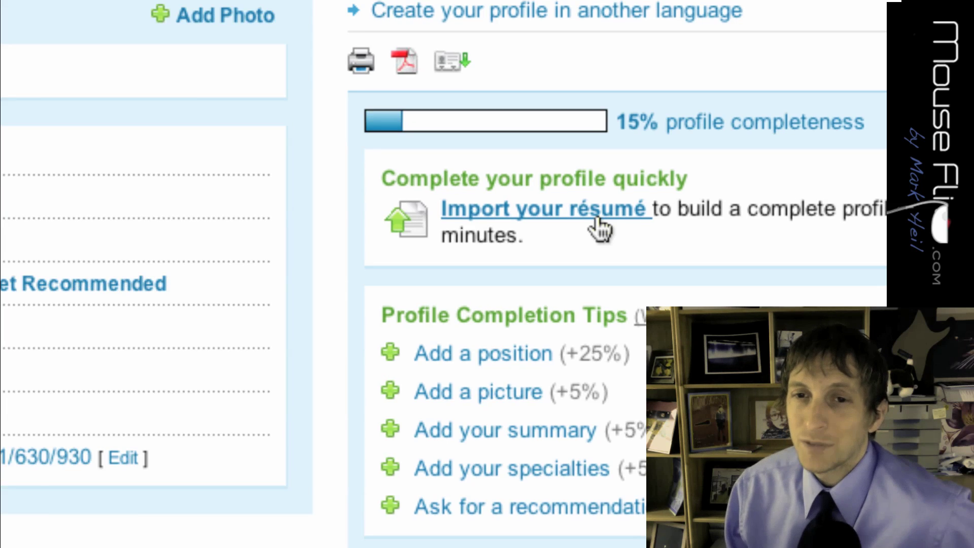
click(599, 219)
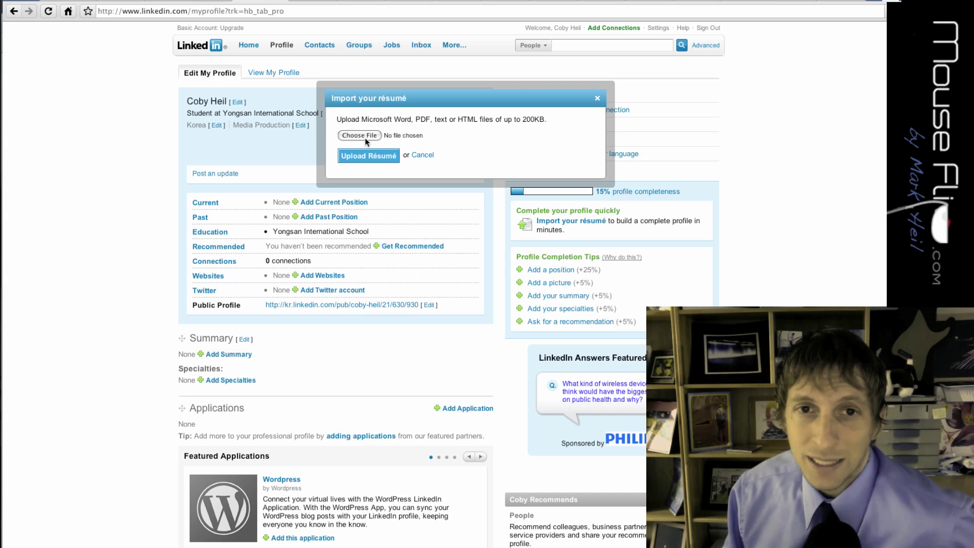
click(597, 98)
Step: Start adding a position from the profile completion tips, with Habitat for Humanity International as the company
scroll(568, 232, down, 2)
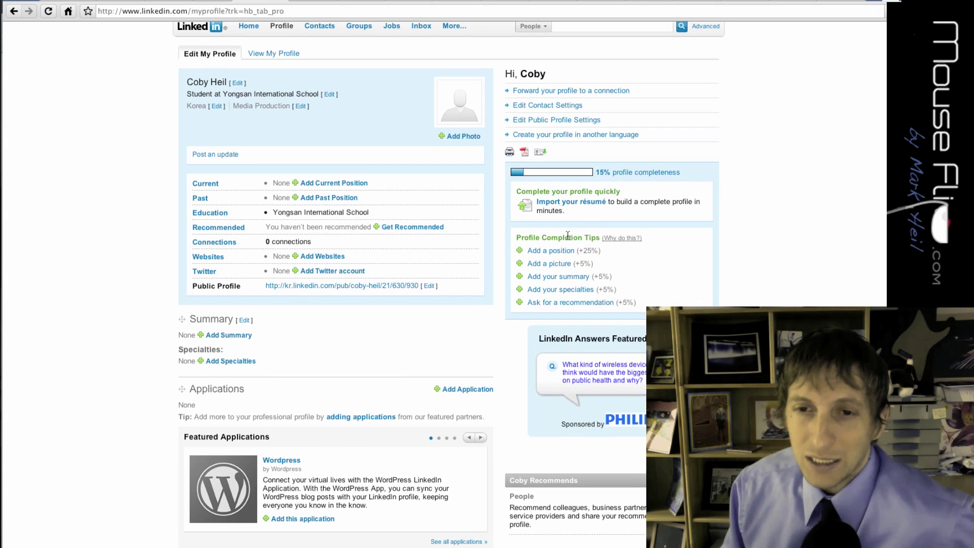
scroll(580, 214, down, 3)
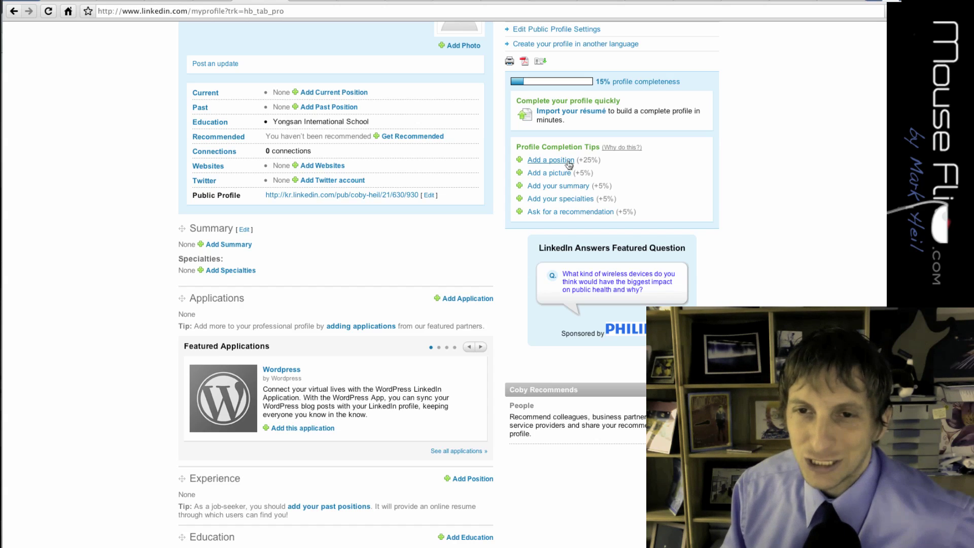
click(537, 161)
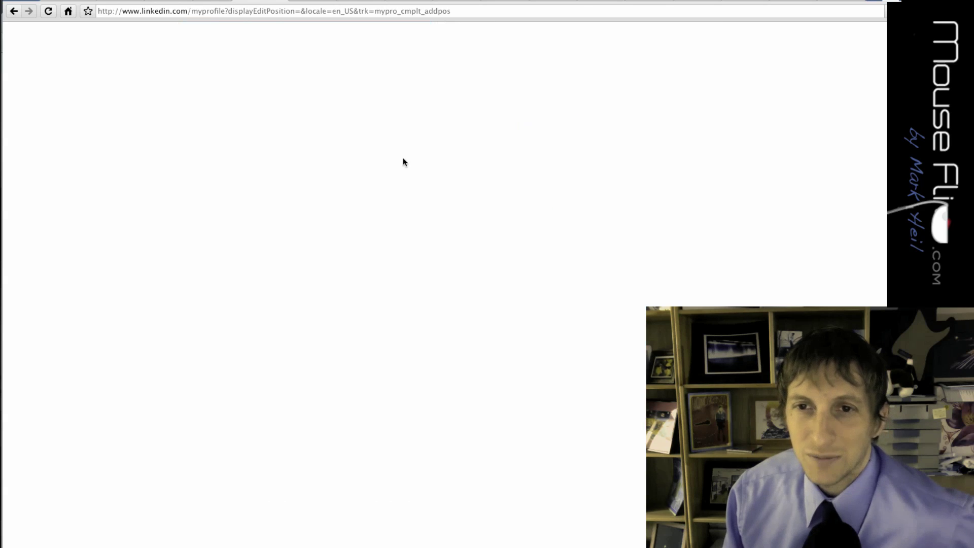
click(268, 114)
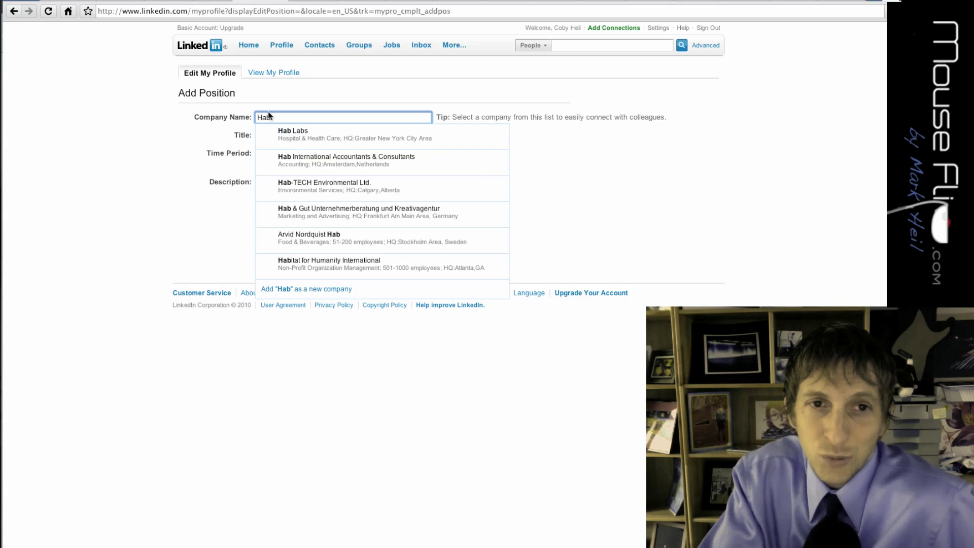
text(it)
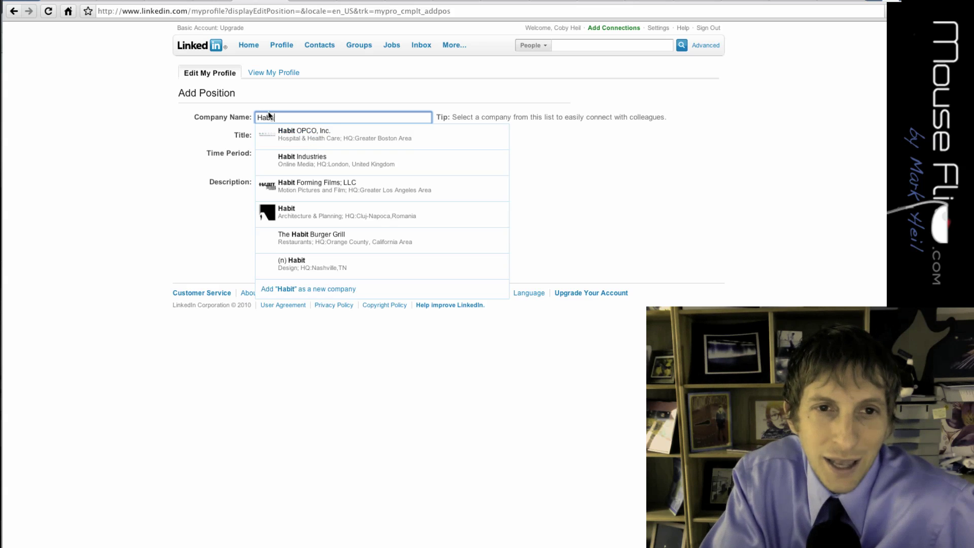
text(at)
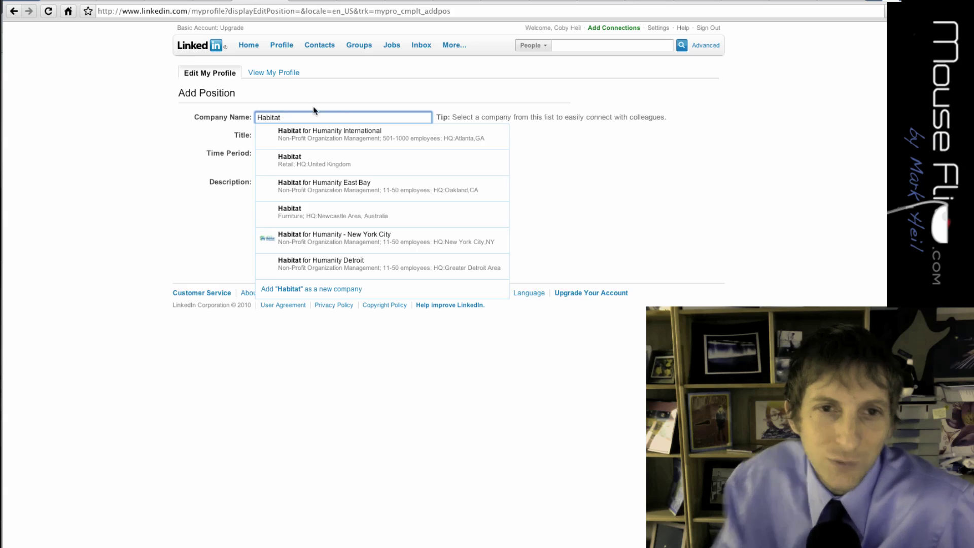
click(355, 134)
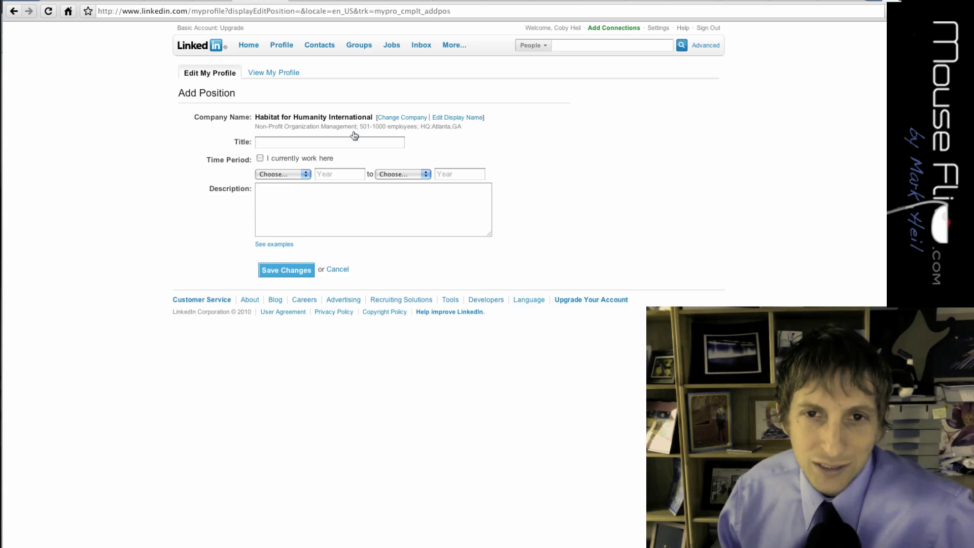
Step: Go through the new position's title and description fields, and return to the profile without saving
click(313, 147)
text(Vol)
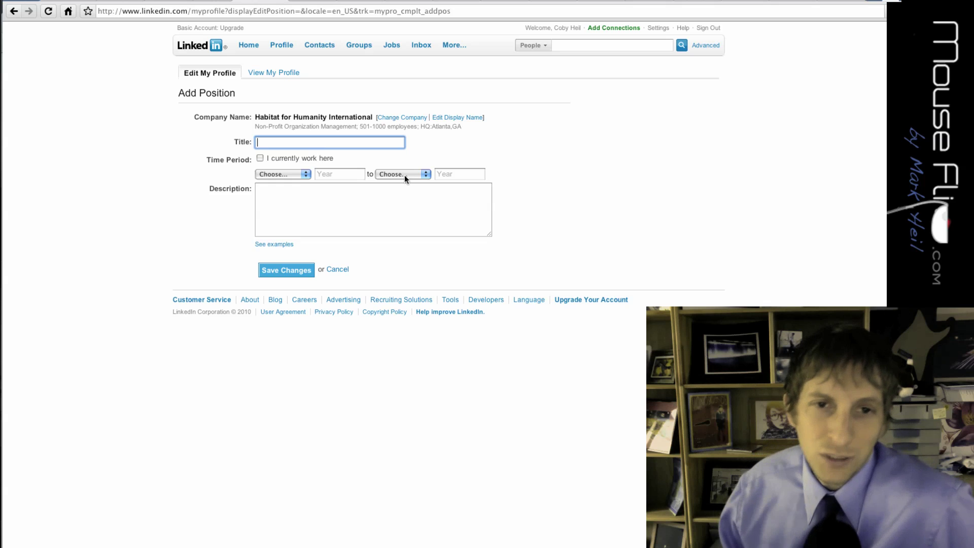
click(344, 199)
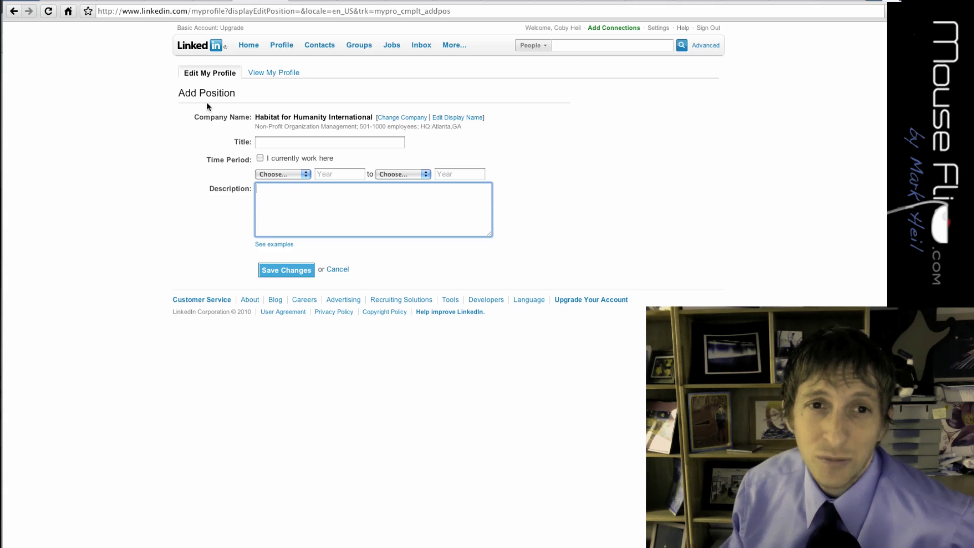
click(14, 13)
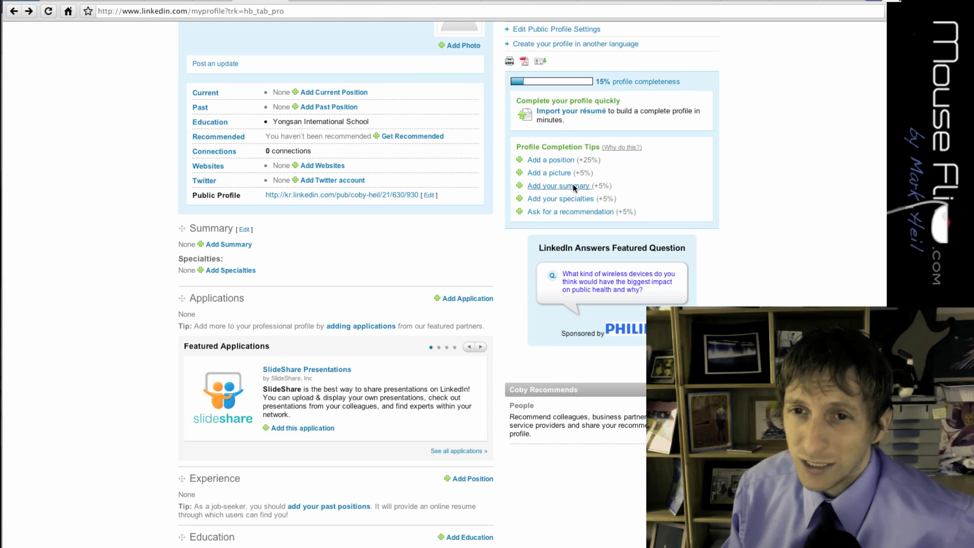
Step: Open the profile's summary form from the completion tips to view its experience, goals and specialties fields
click(573, 186)
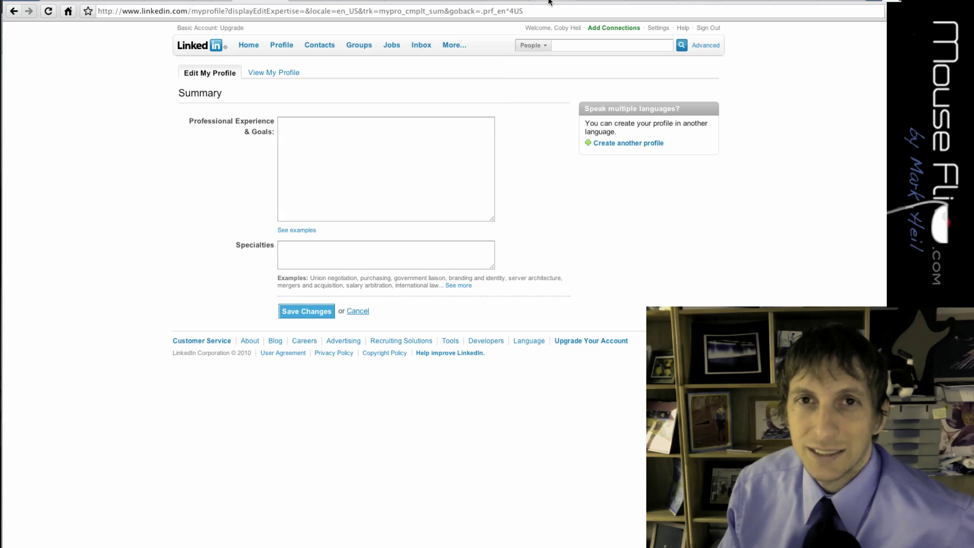
Step: Open the example student's LinkedIn profile from the Google search results and read its summary and specialties
click(529, 2)
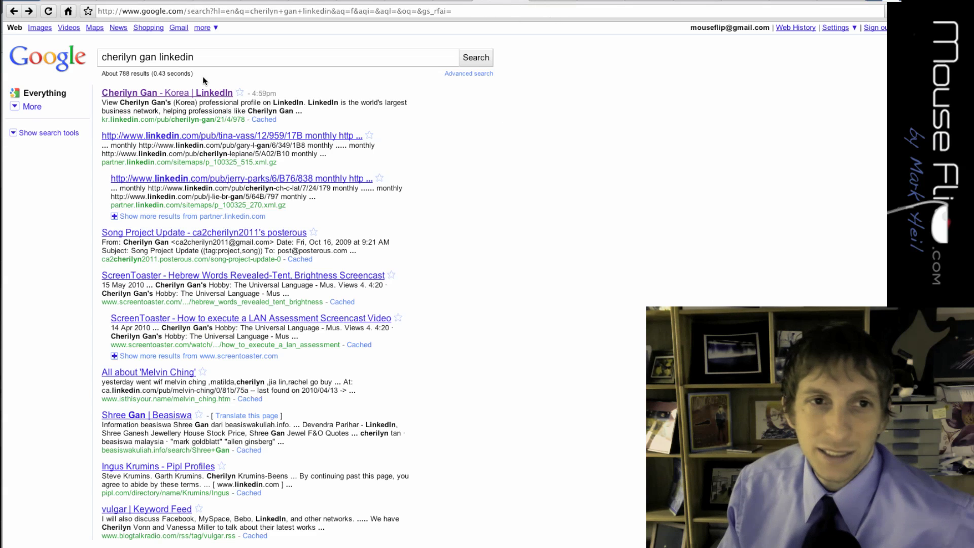
click(186, 93)
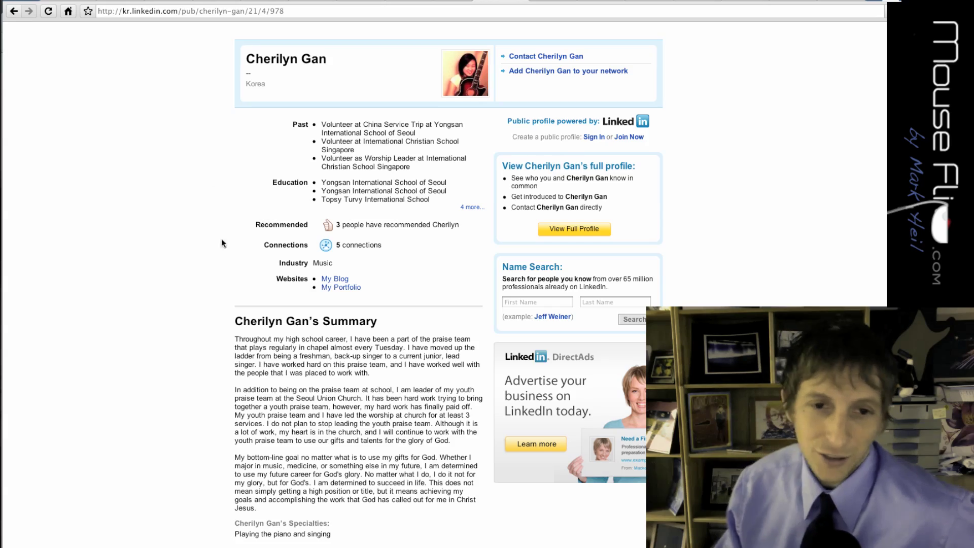
scroll(228, 266, down, 2)
scroll(228, 266, down, 4)
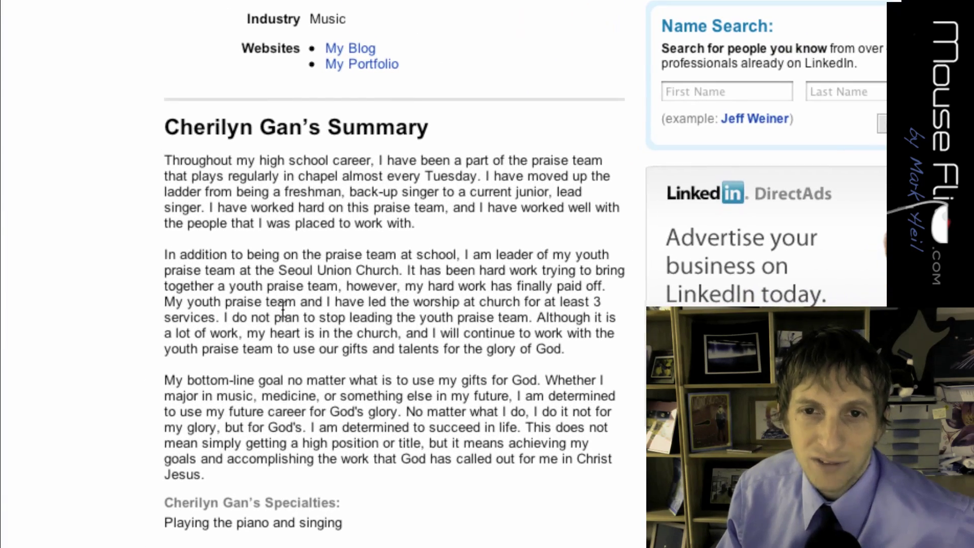
scroll(282, 309, up, 2)
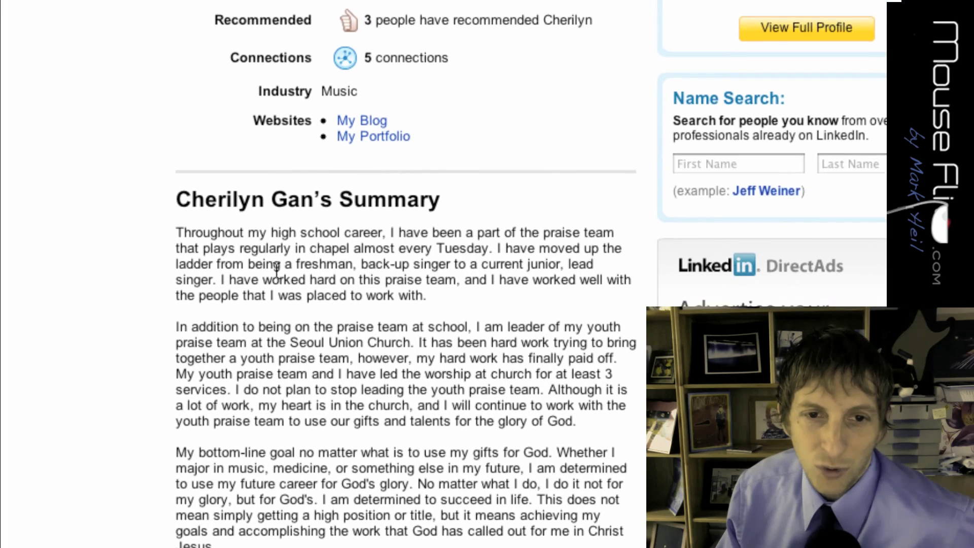
scroll(278, 290, down, 4)
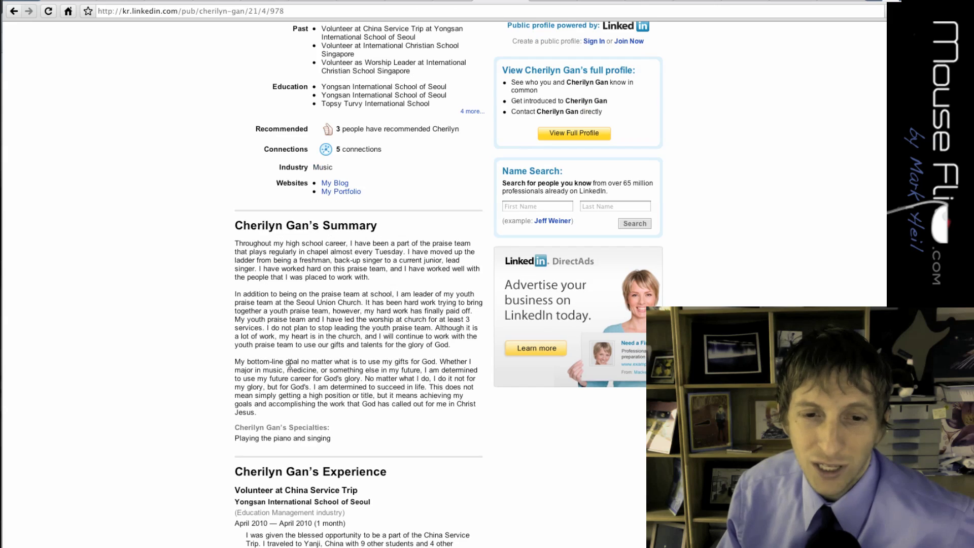
Step: View a second example student's public profile and return to the empty summary form of the own profile
key(alt+Left)
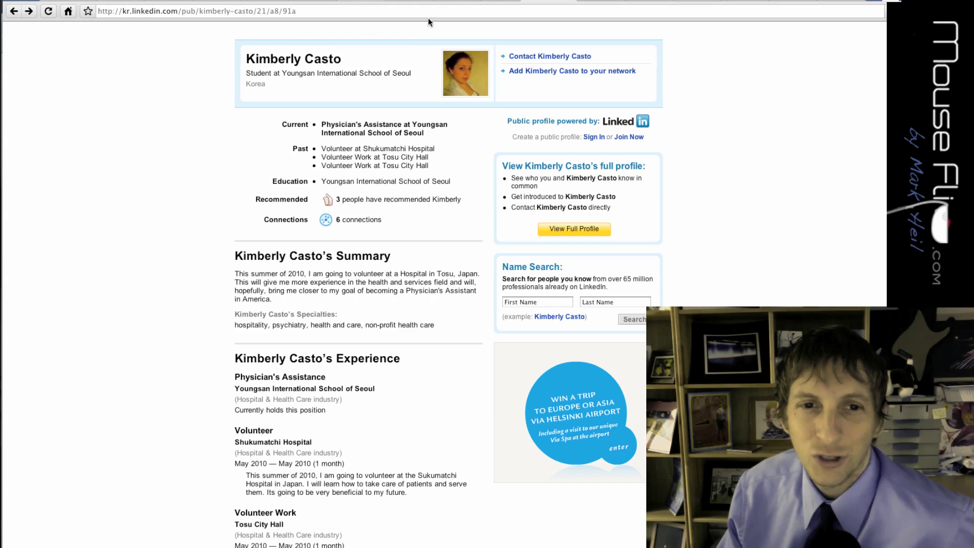
click(358, 1)
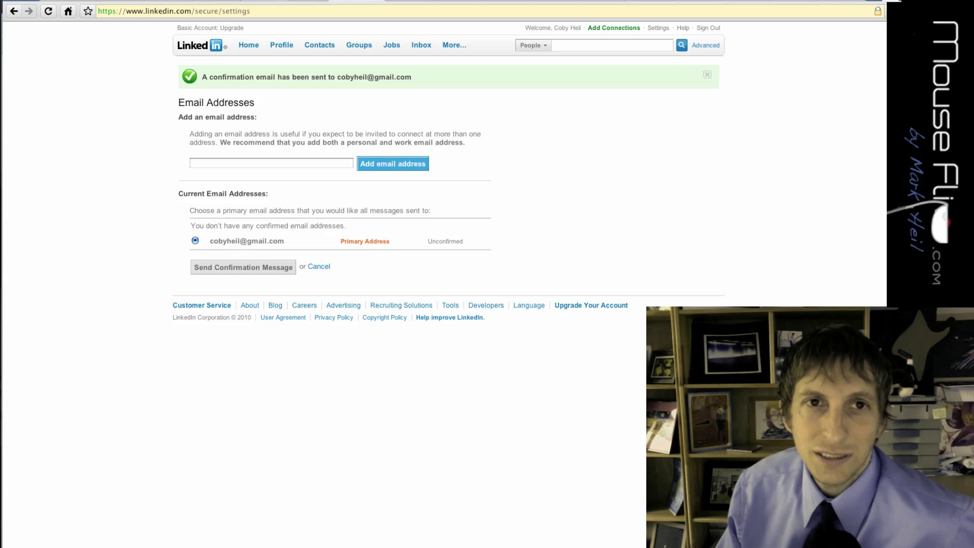
click(309, 1)
click(268, 1)
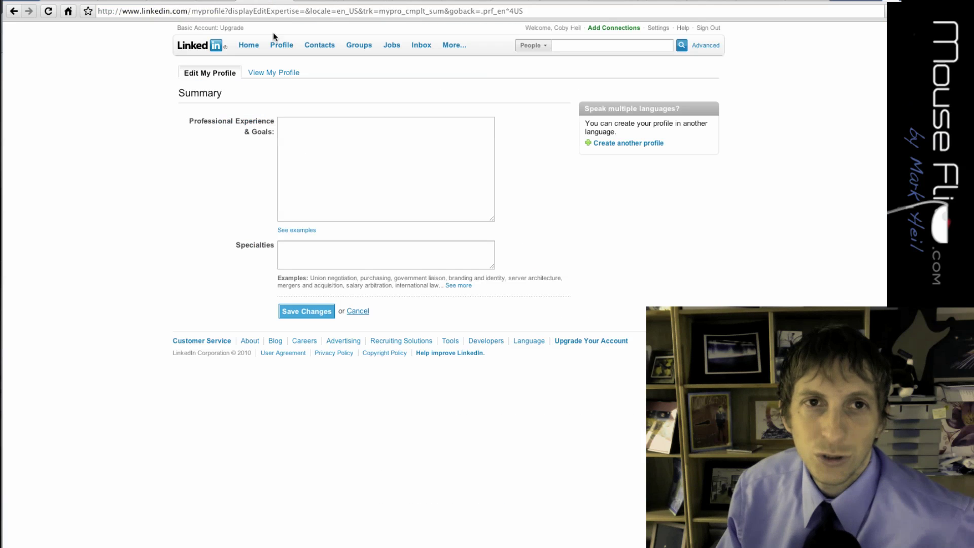
Step: Open the specialties form from the profile completion tips, view its Specialties field and return to the profile without saving
click(13, 10)
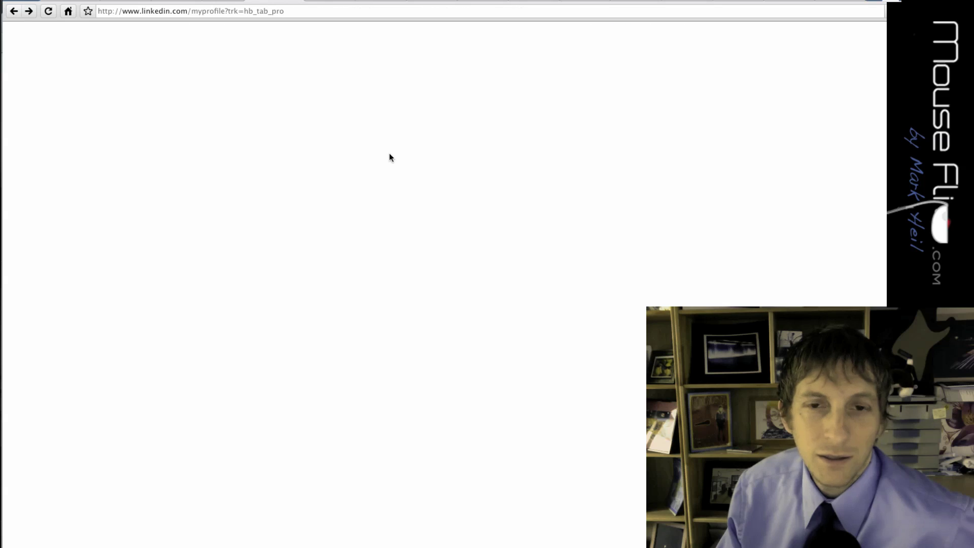
click(571, 201)
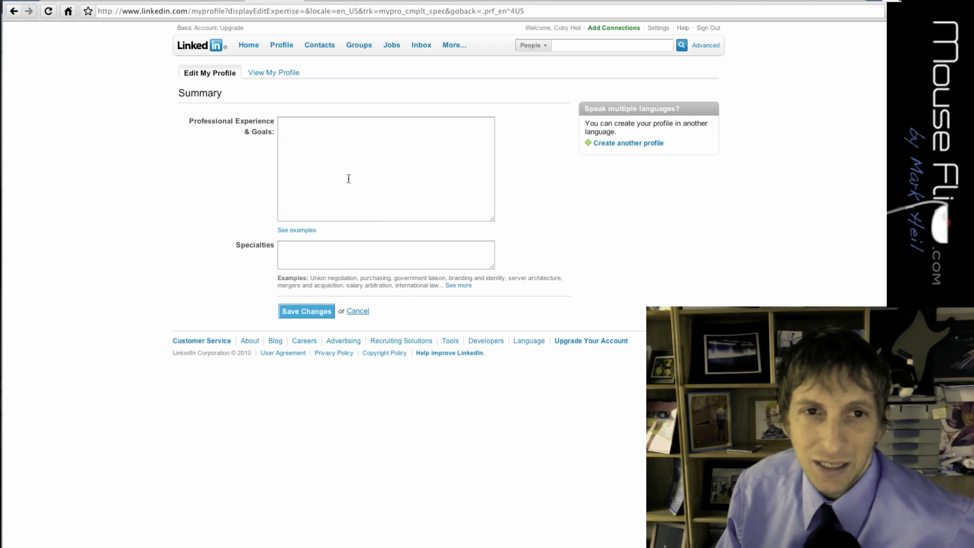
click(330, 262)
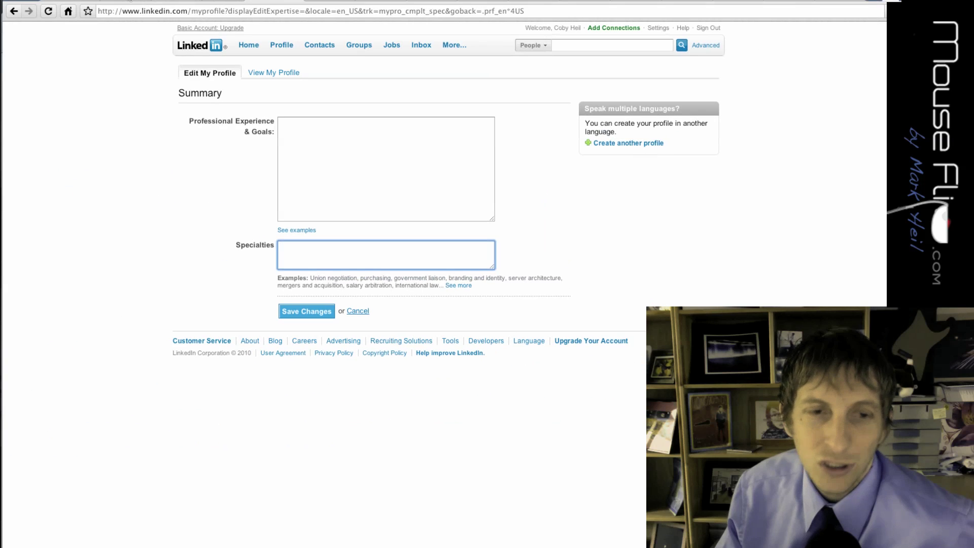
click(12, 11)
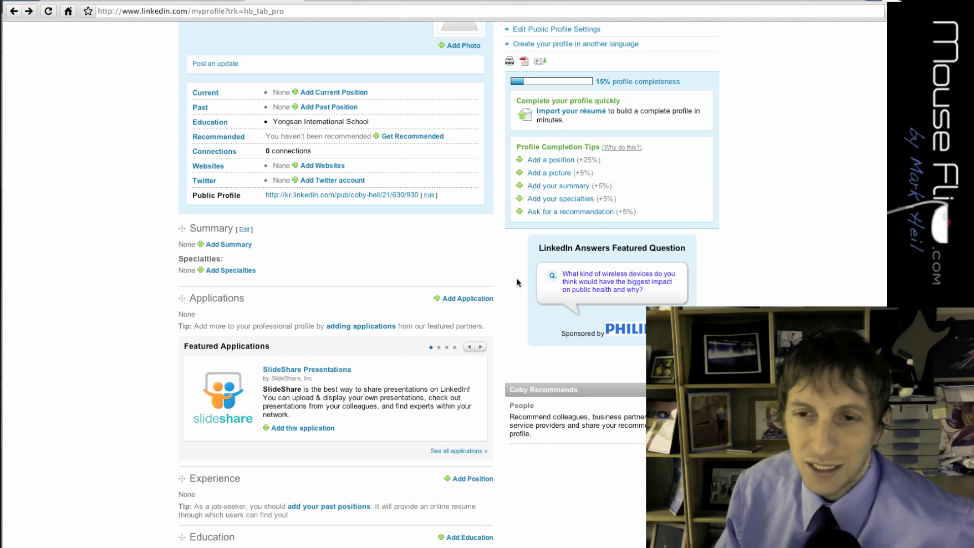
Step: Open the recommendations area from the completion tips and go through its received, sent and request pages
click(558, 212)
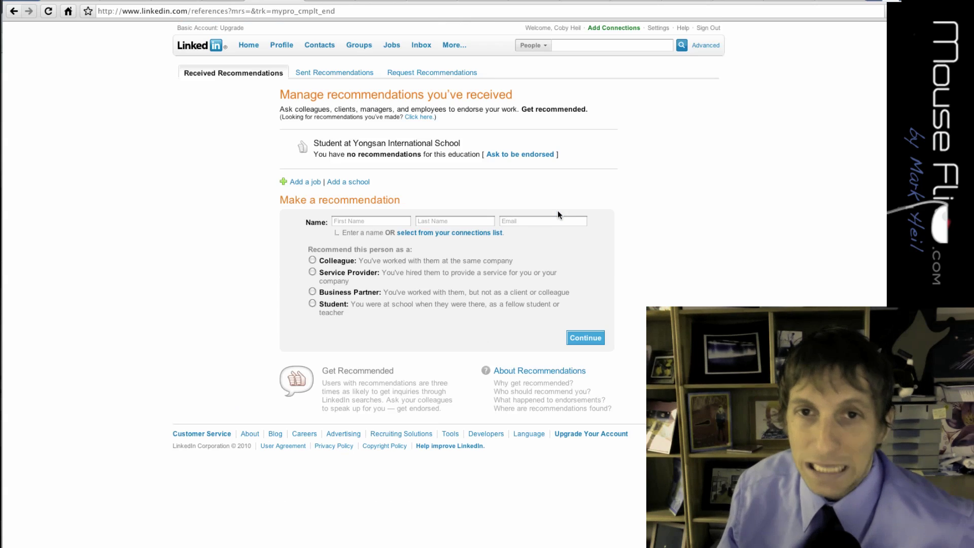
click(396, 220)
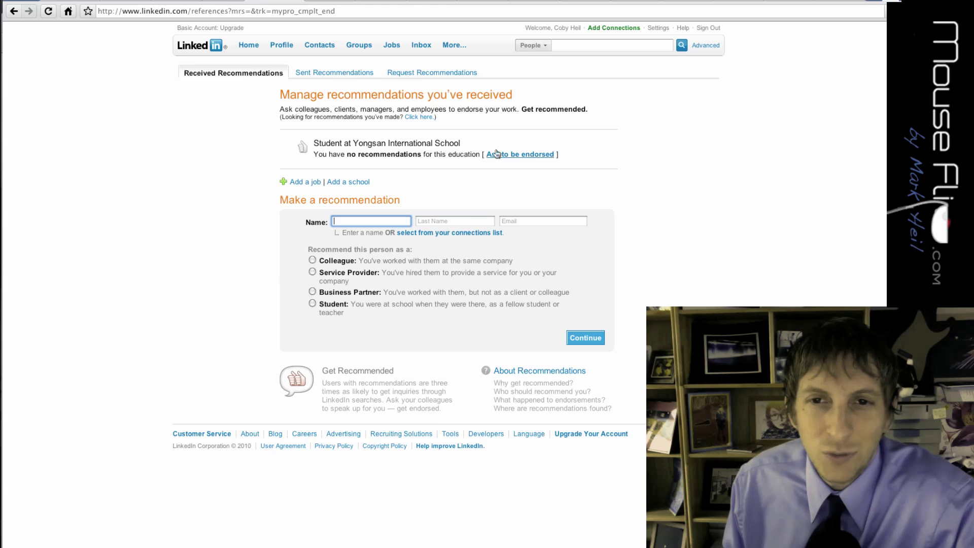
click(427, 119)
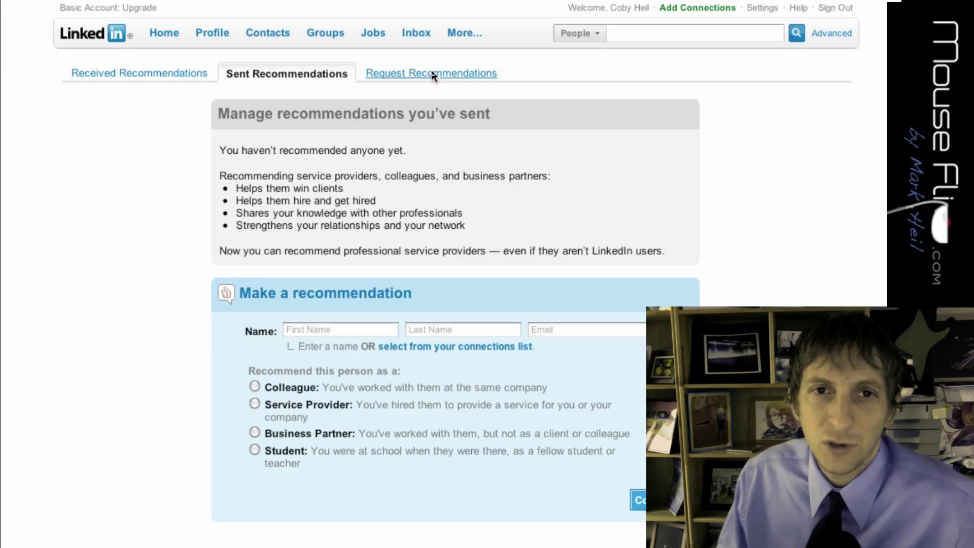
click(431, 73)
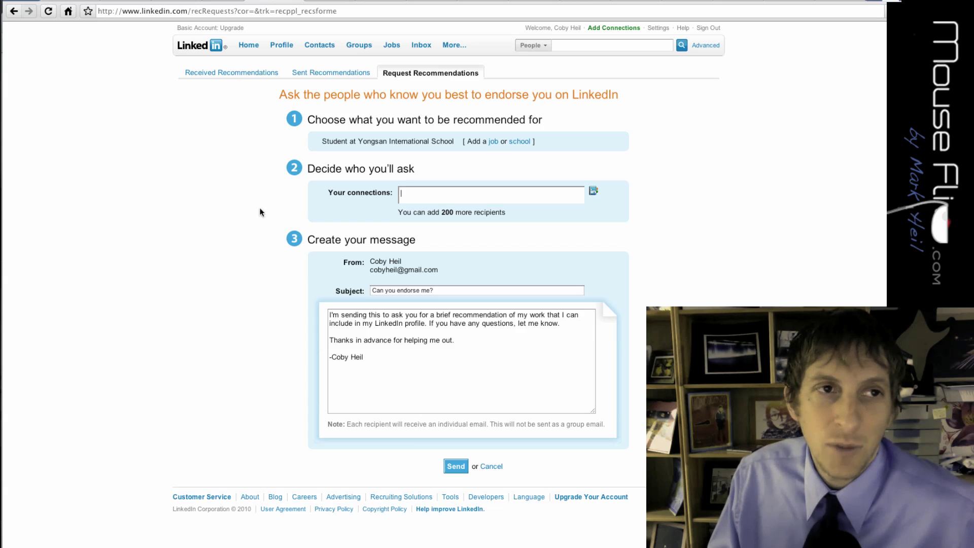
Step: Leave the recommendation request unsent, return to the profile editing page via the home page and look over its sections
click(18, 15)
click(18, 15)
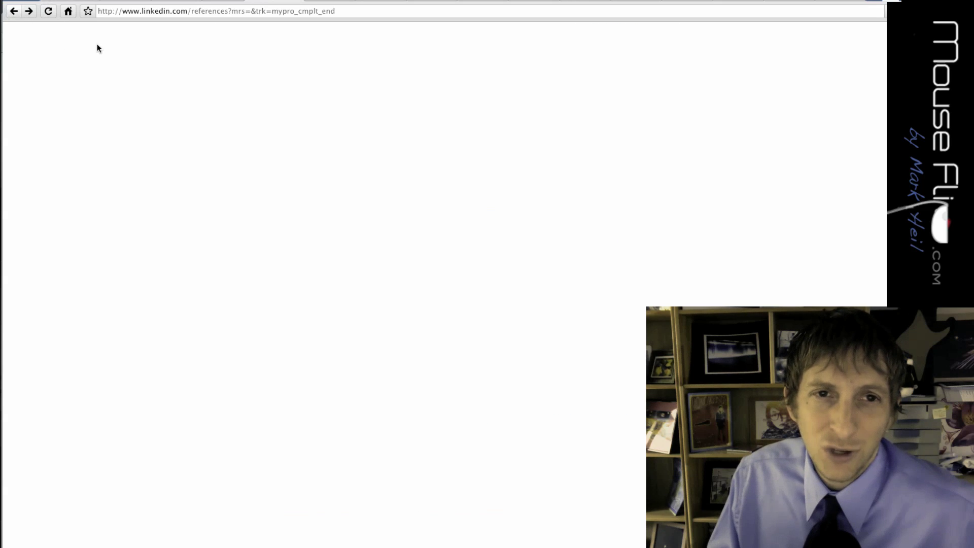
click(248, 46)
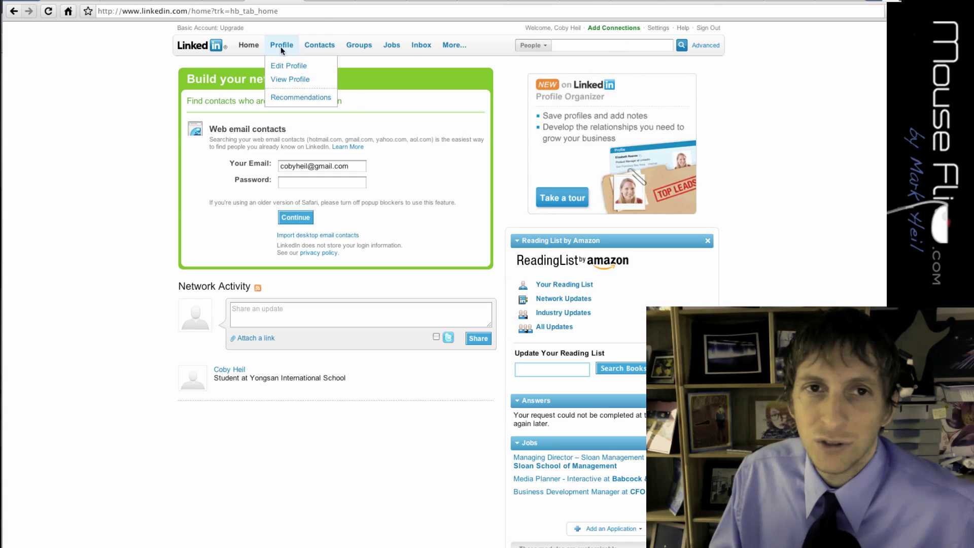
click(296, 59)
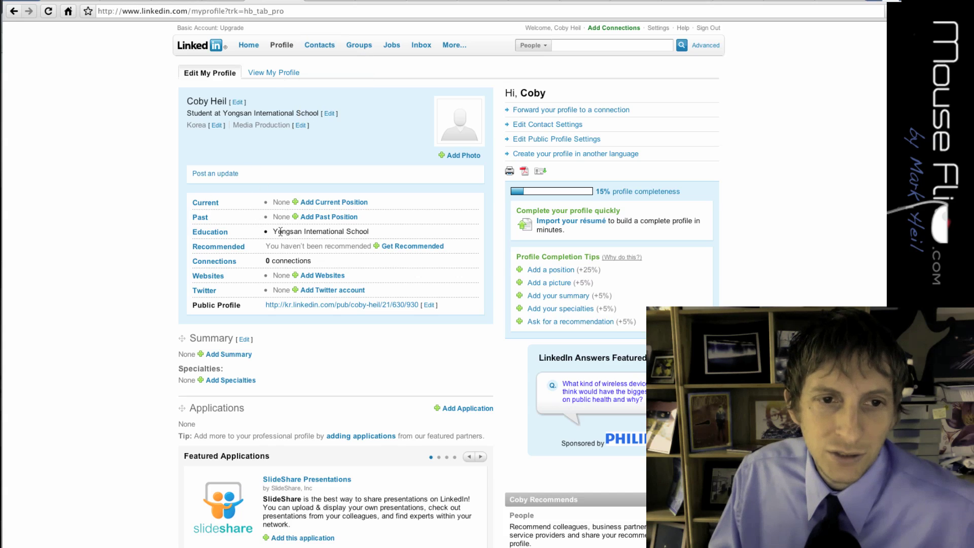
scroll(281, 232, down, 1)
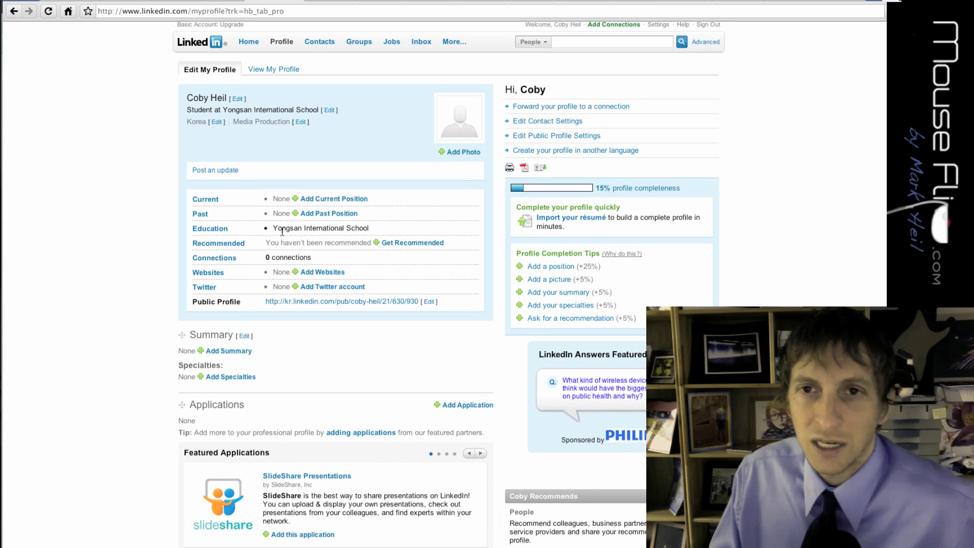
scroll(452, 330, down, 3)
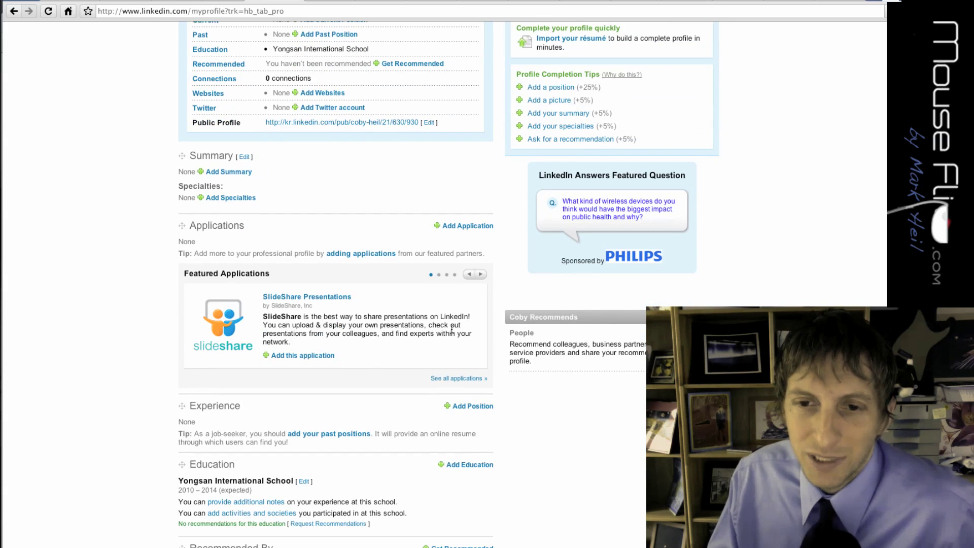
scroll(444, 309, up, 4)
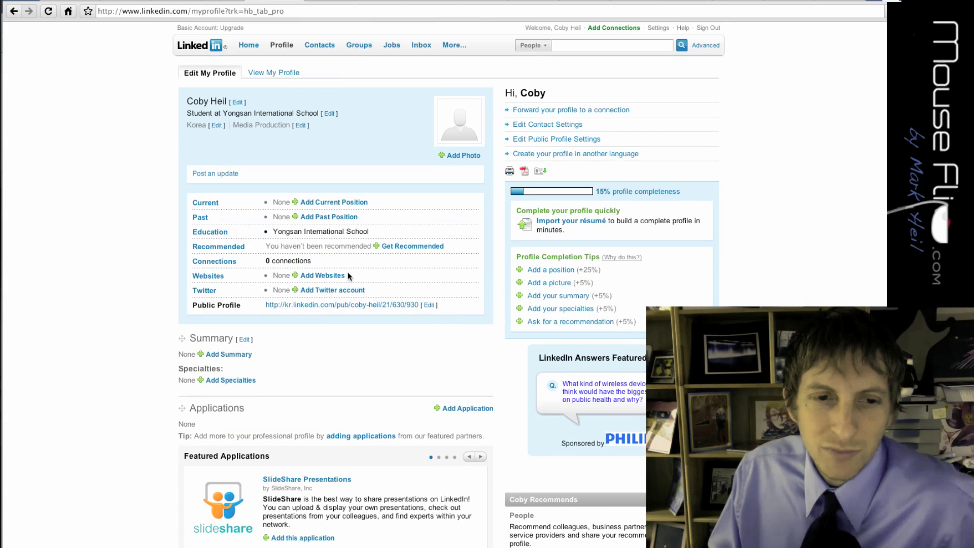
Step: Open the Add Connections page from the contacts list and view its email contact search and invitation fields
mouse_move(321, 53)
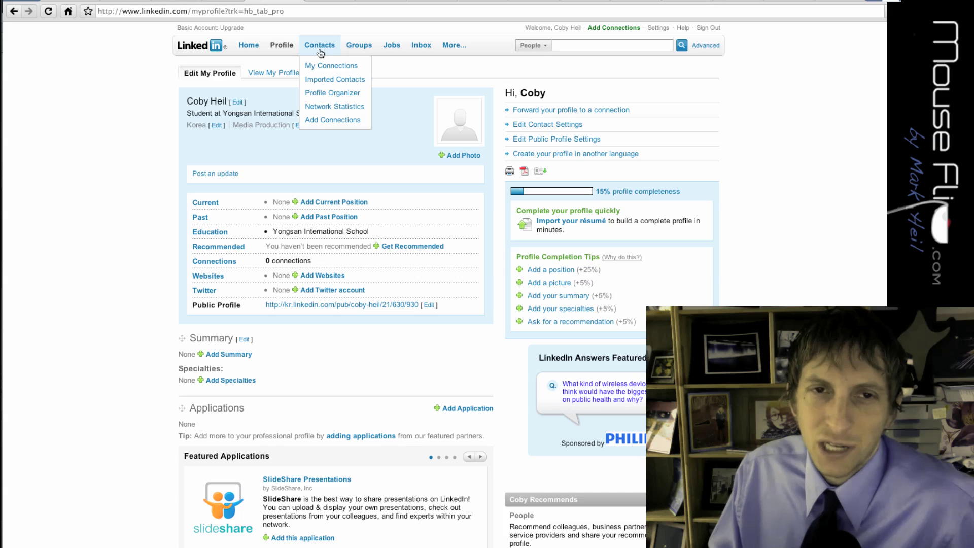
click(319, 65)
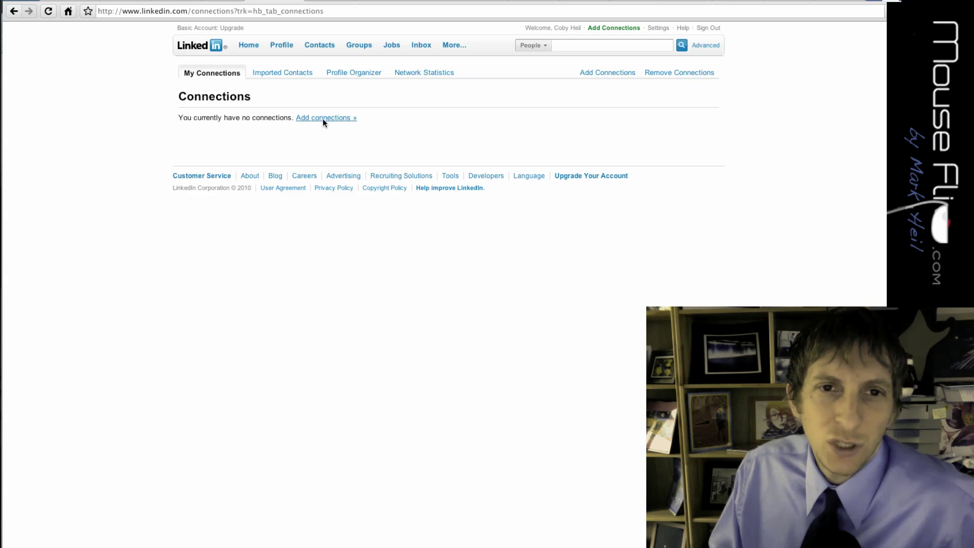
click(322, 118)
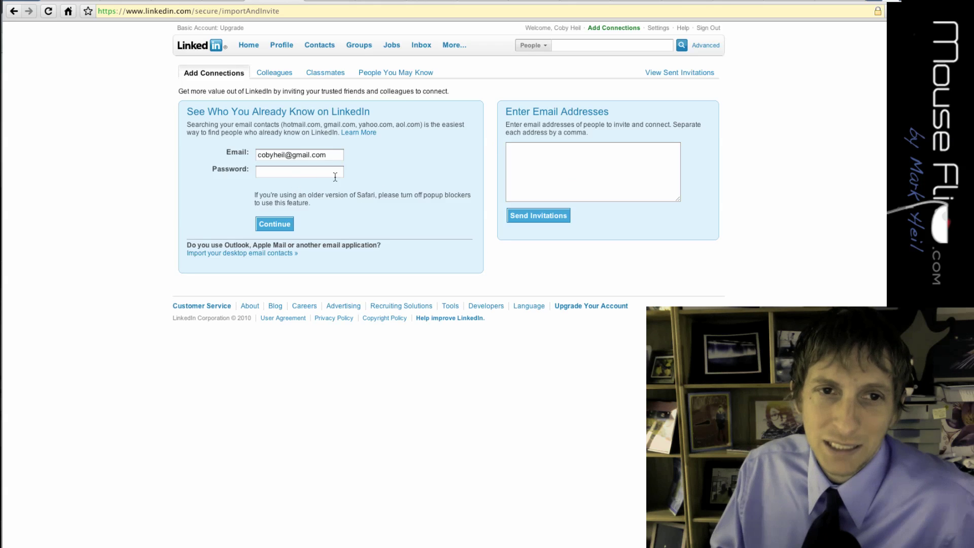
click(511, 169)
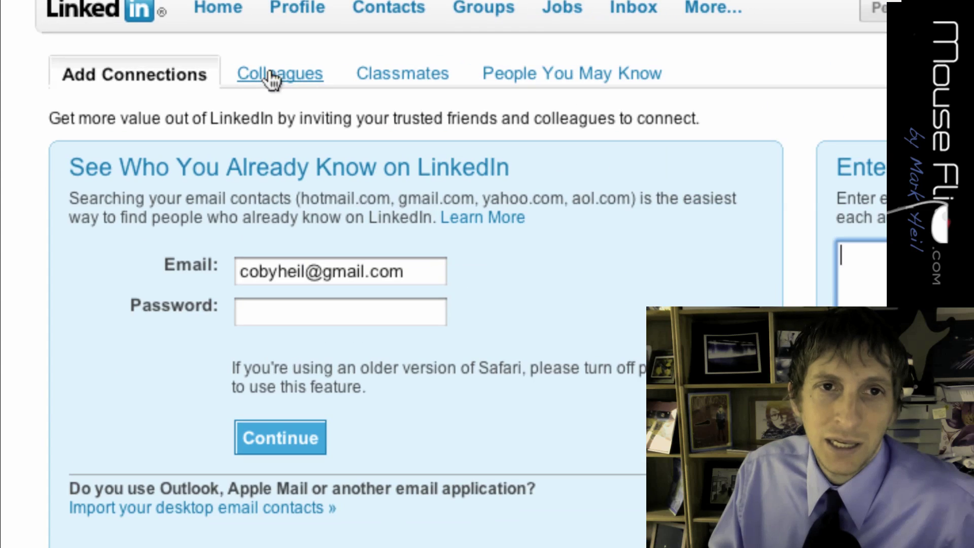
Step: View the Colleagues and Classmates pages for finding connections and return to the Add Connections page
click(269, 68)
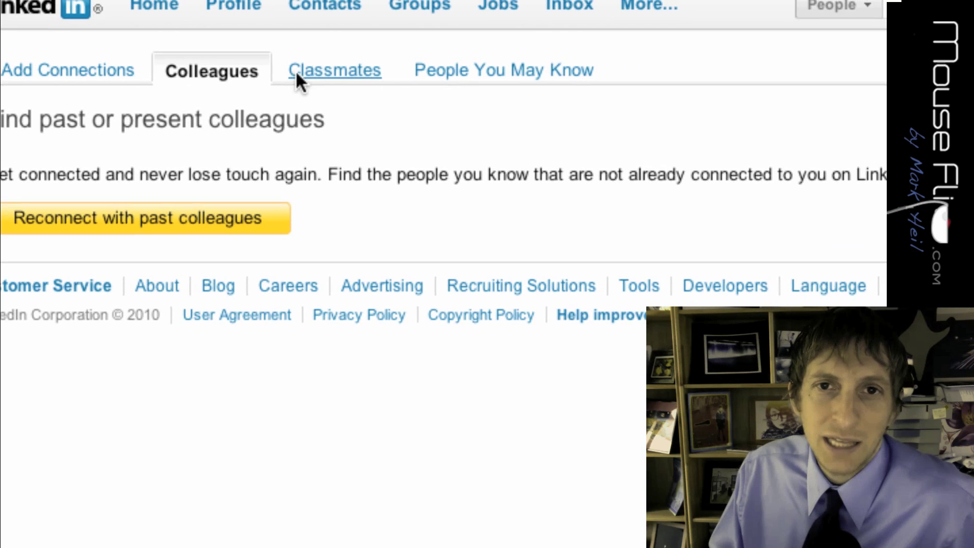
click(368, 74)
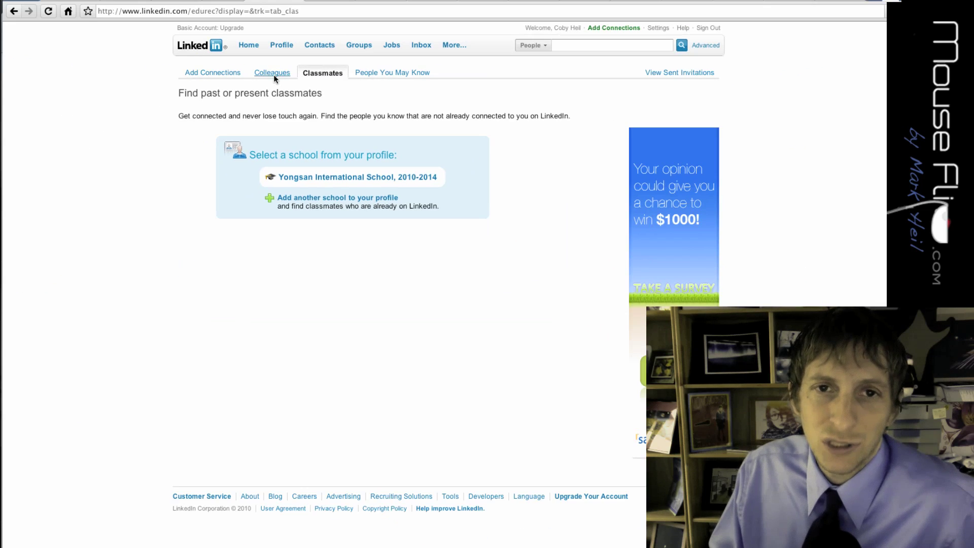
click(18, 14)
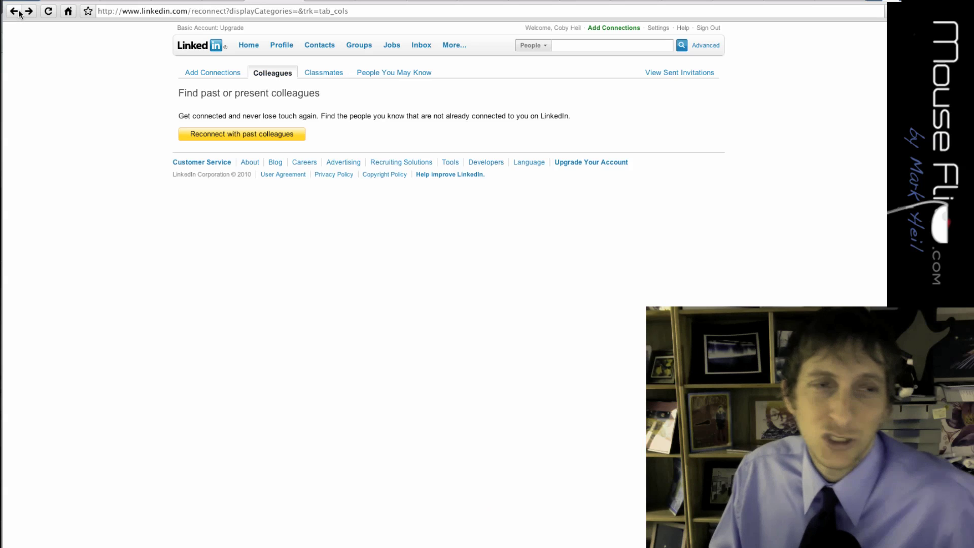
click(18, 14)
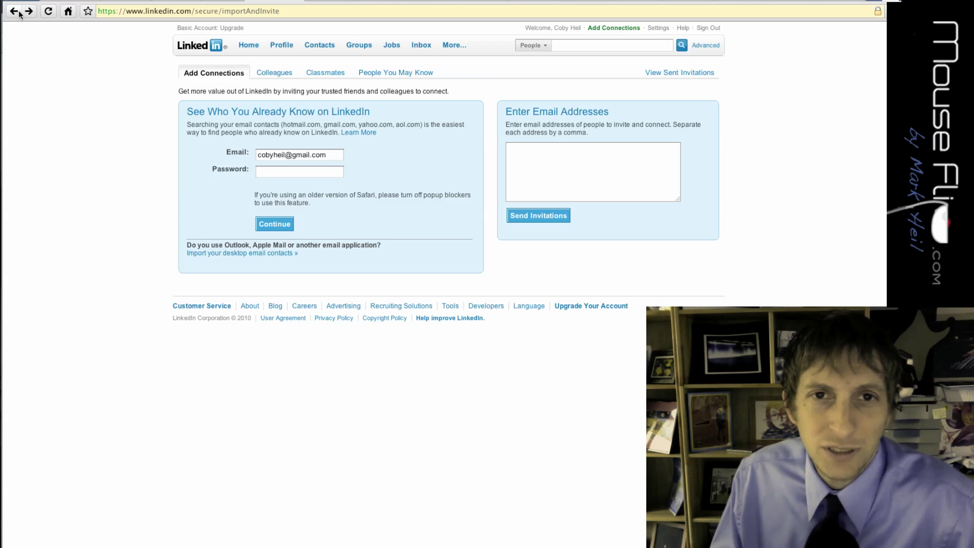
Step: Return to the profile editing page and review its sections from Applications through Education and Personal Information to Contact Settings
click(281, 45)
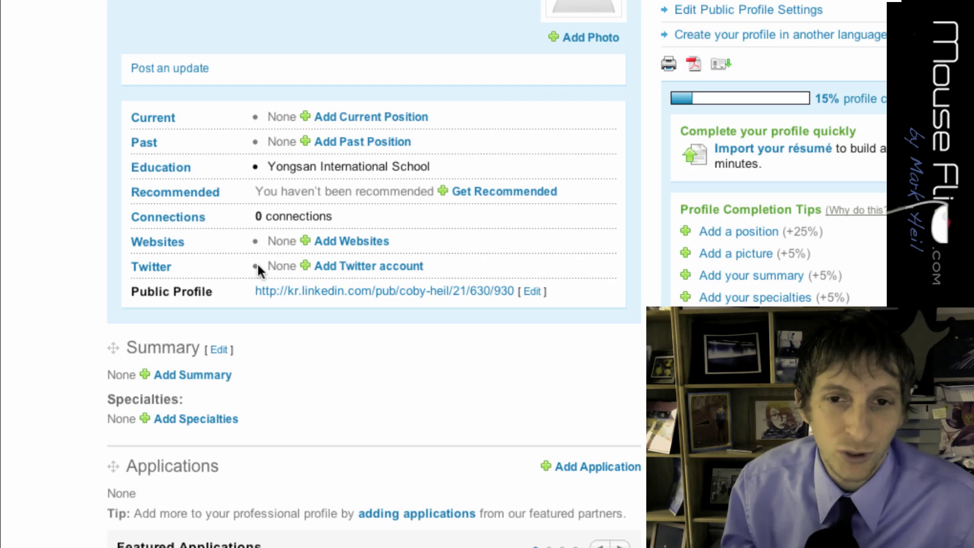
scroll(225, 360, down, 2)
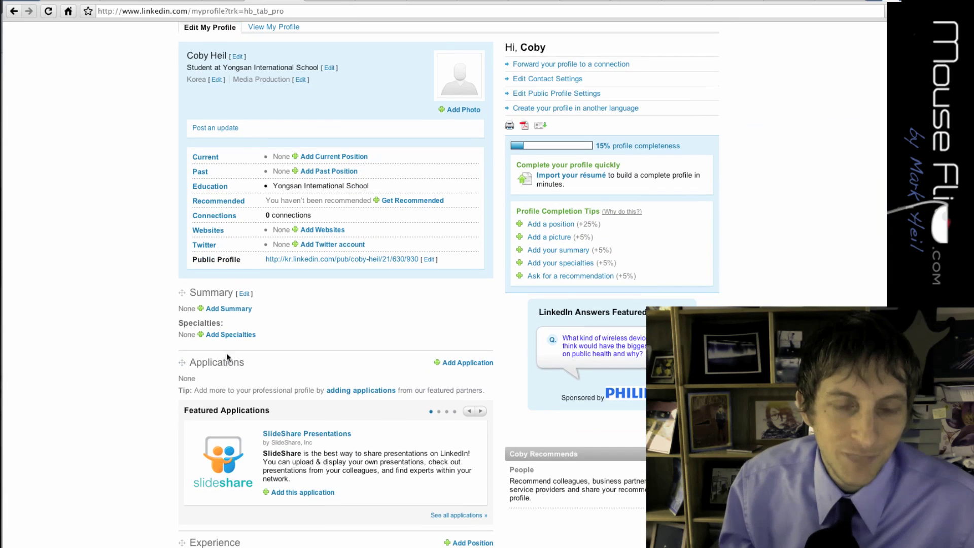
scroll(231, 337, down, 4)
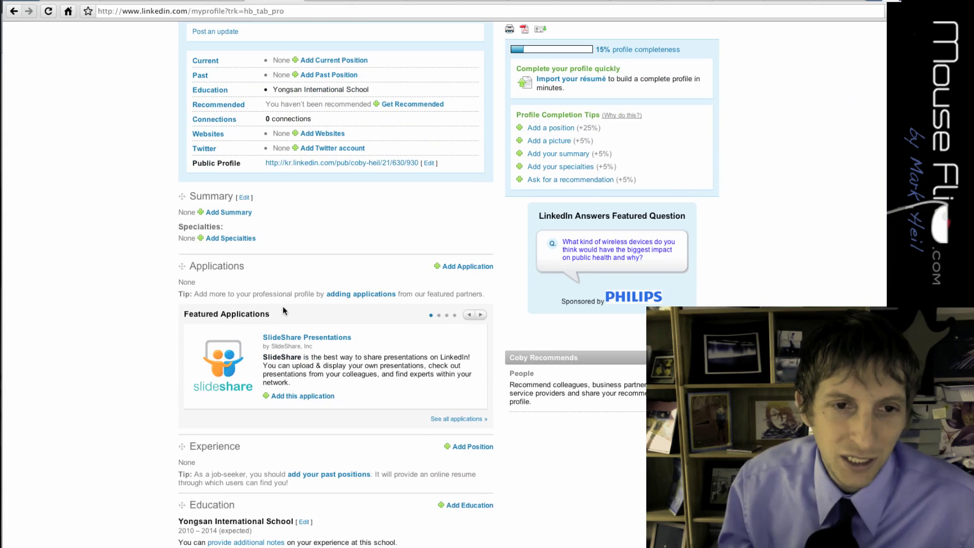
scroll(283, 307, down, 11)
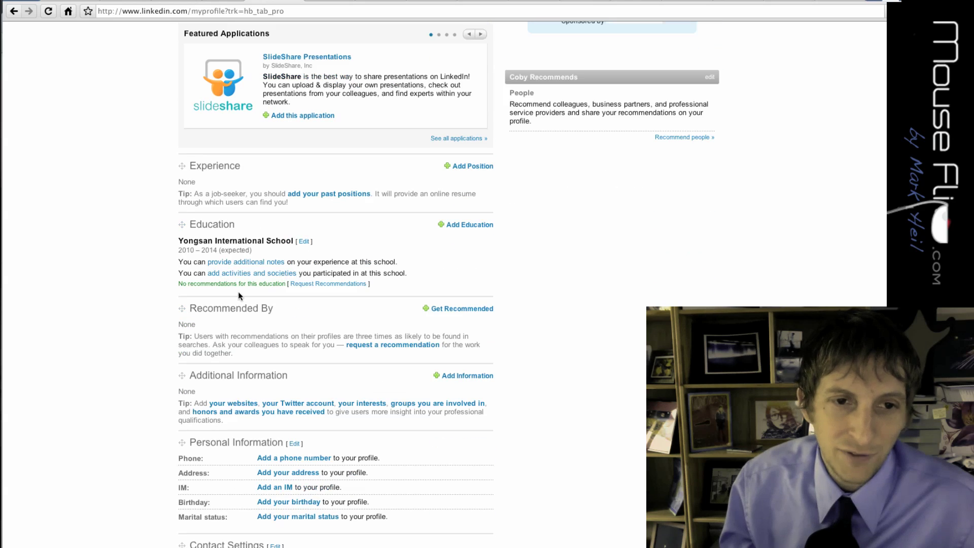
scroll(252, 314, down, 2)
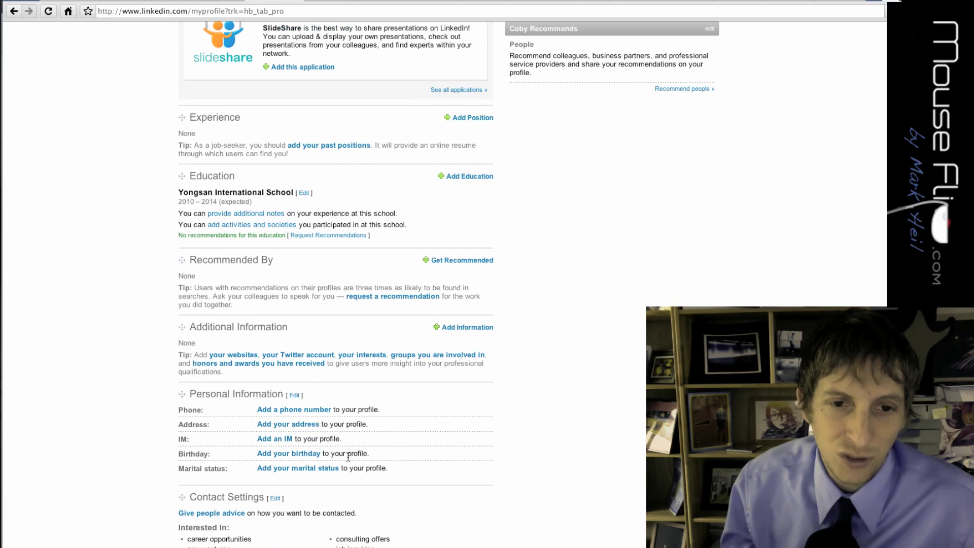
Step: Review the profile's Additional Information, Personal Information and Contact Settings sections, and open the My Groups page
scroll(348, 458, down, 3)
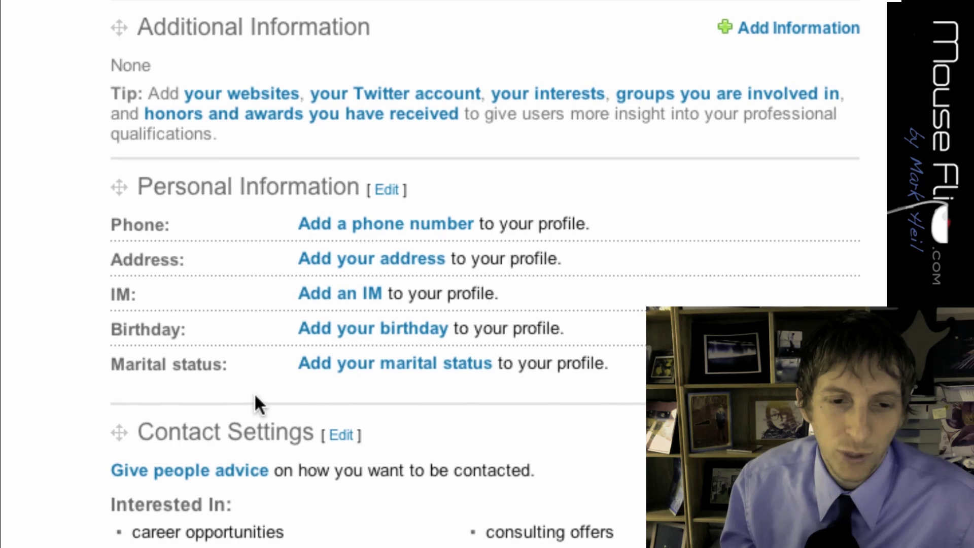
scroll(254, 393, up, 10)
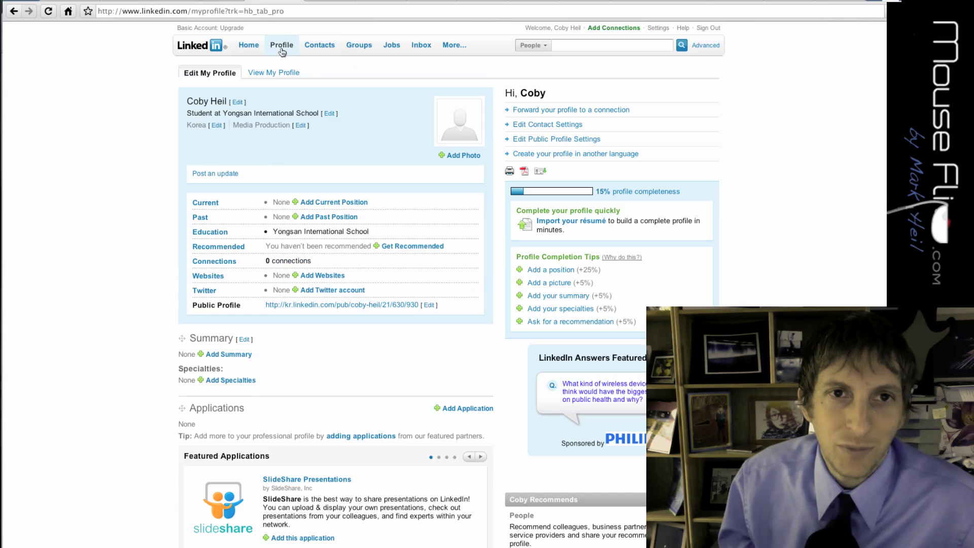
mouse_move(280, 51)
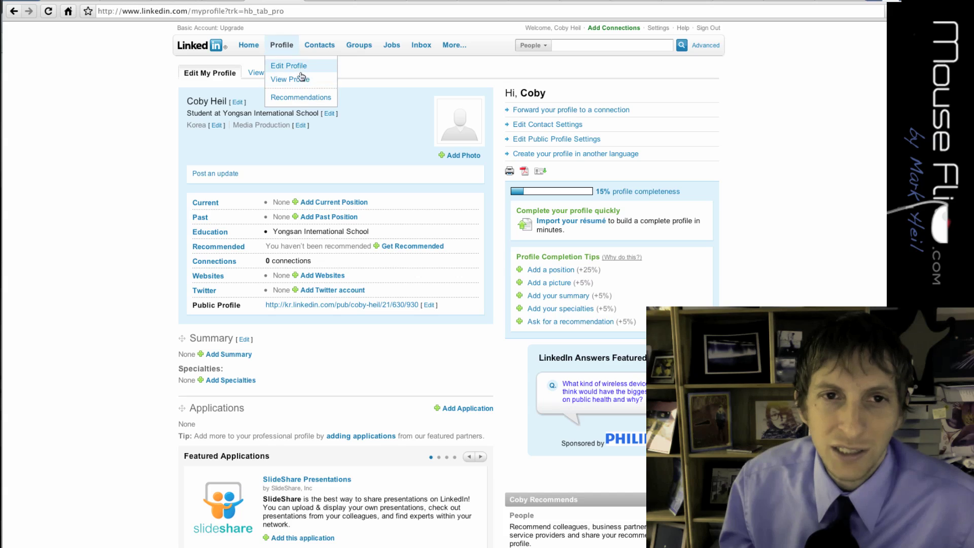
mouse_move(320, 48)
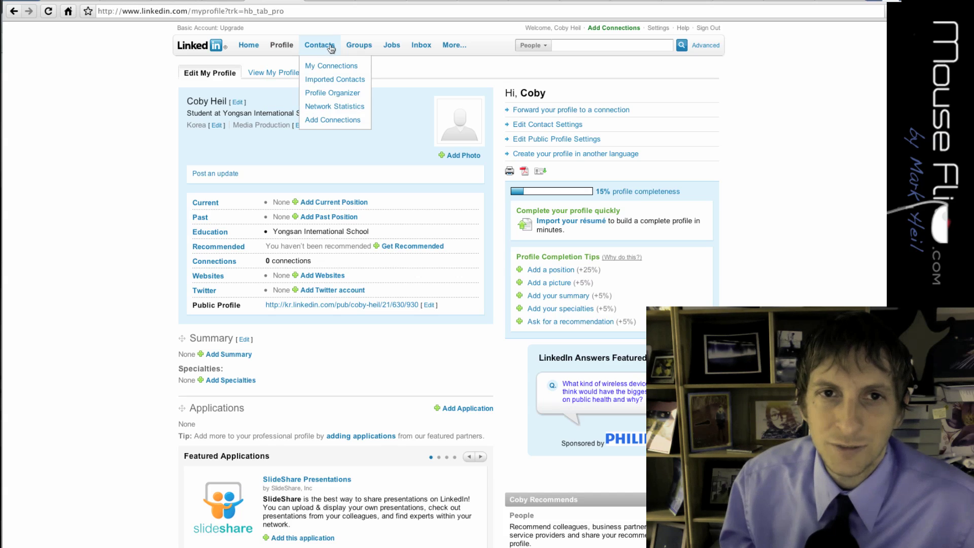
mouse_move(354, 49)
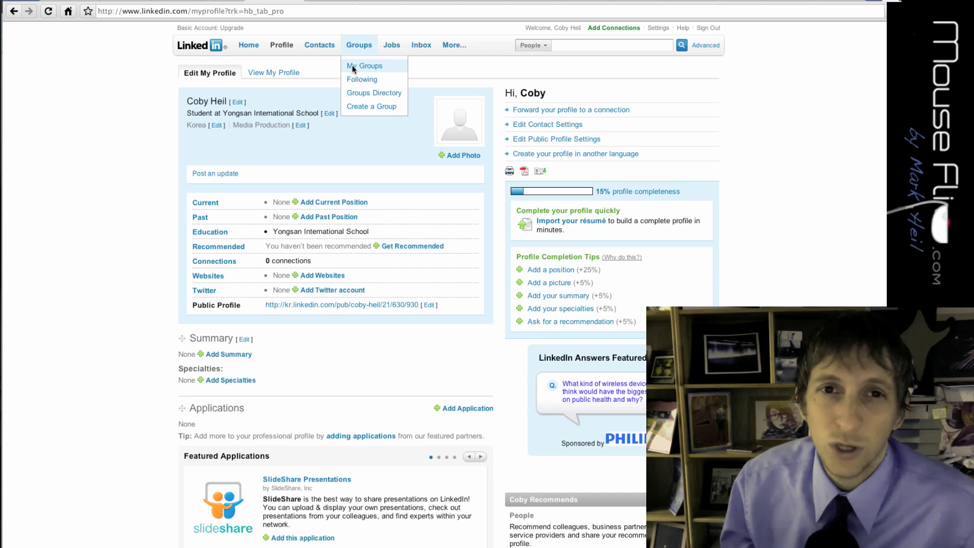
click(353, 68)
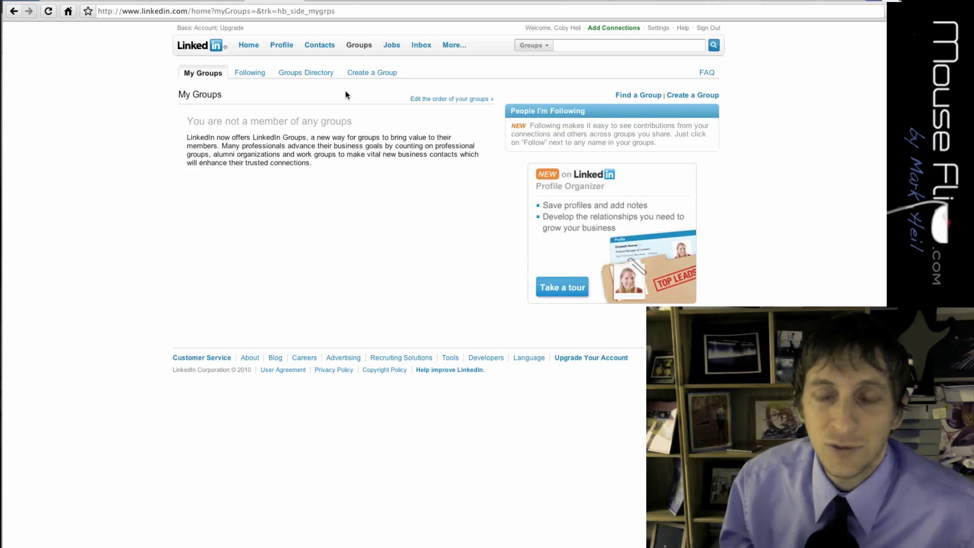
Step: Return to the home page and view the Reading List by Amazon module with its book search and update options
mouse_move(392, 50)
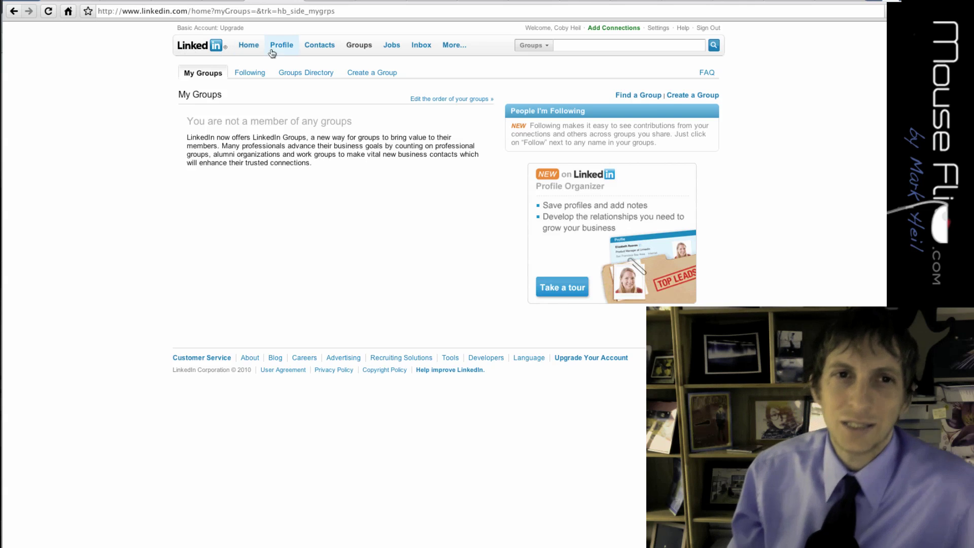
click(251, 46)
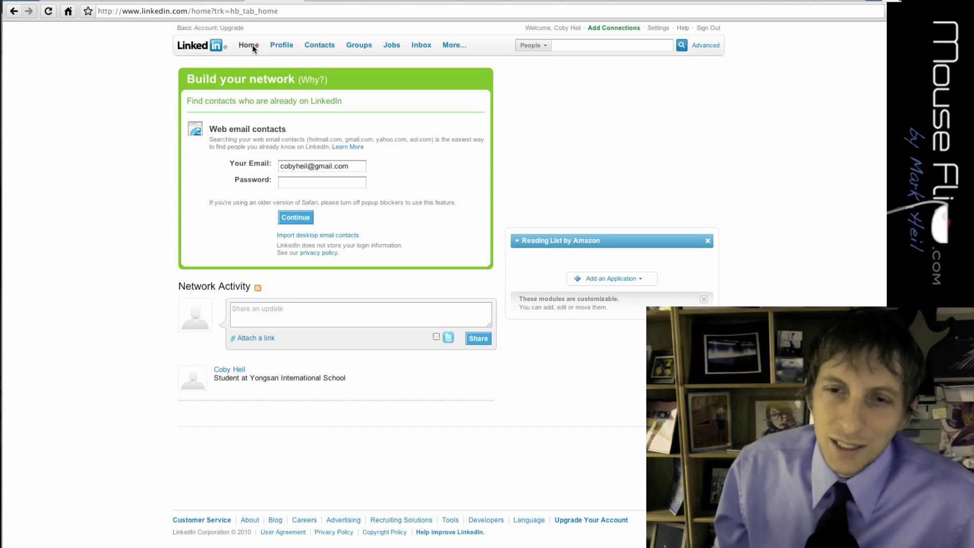
scroll(276, 208, down, 5)
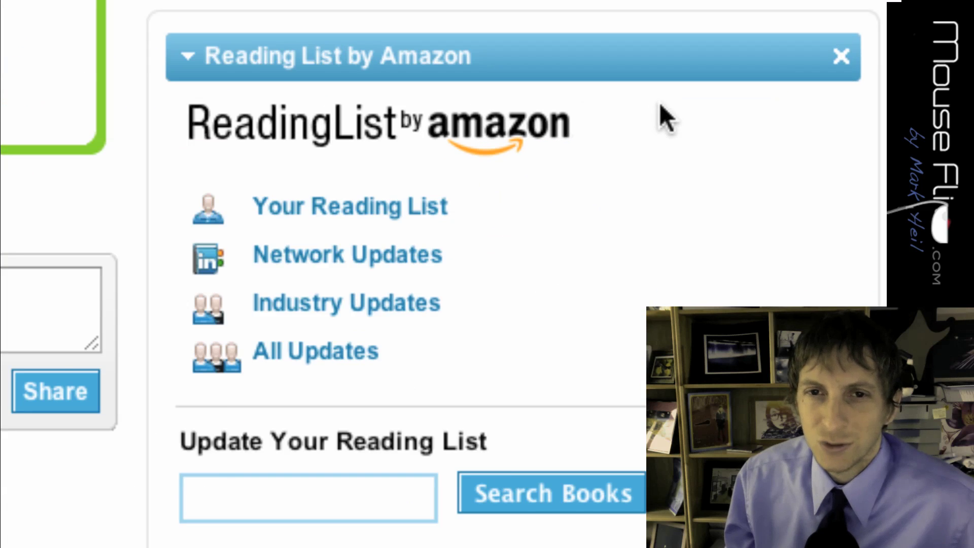
scroll(645, 106, up, 1)
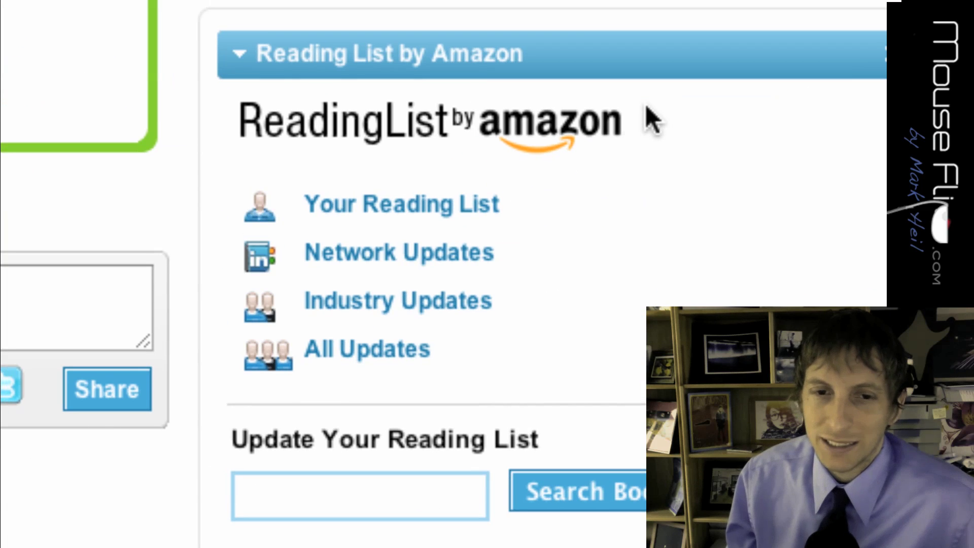